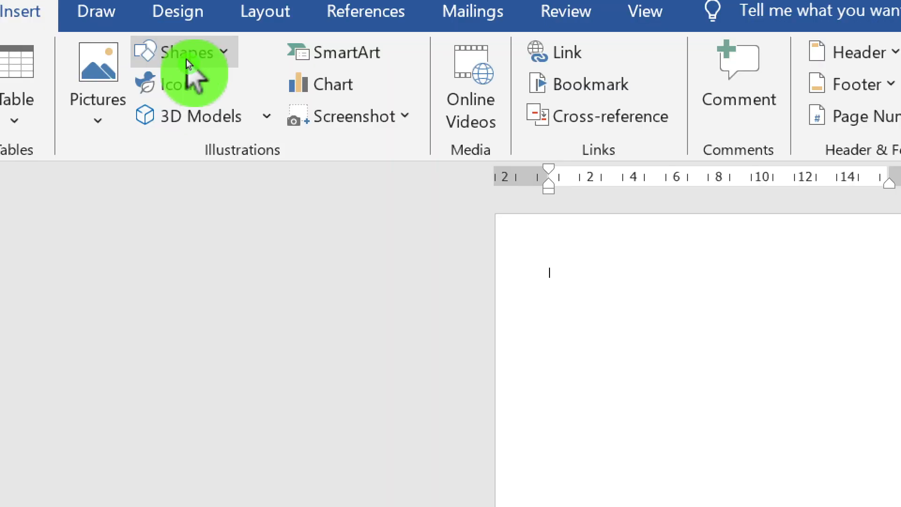
Step: Draw a straight horizontal line about 20.5 cm long across the upper part of the page
left_click(187, 60)
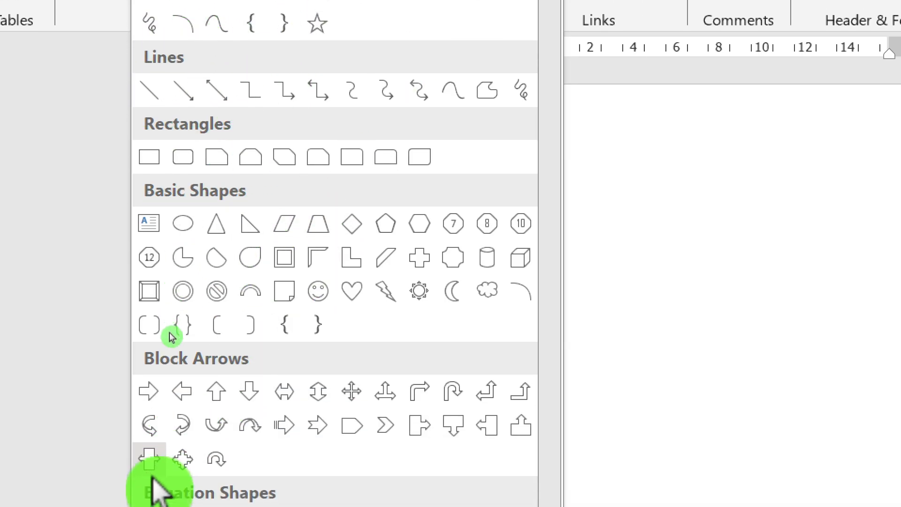
scroll(270, 473, "down", 3)
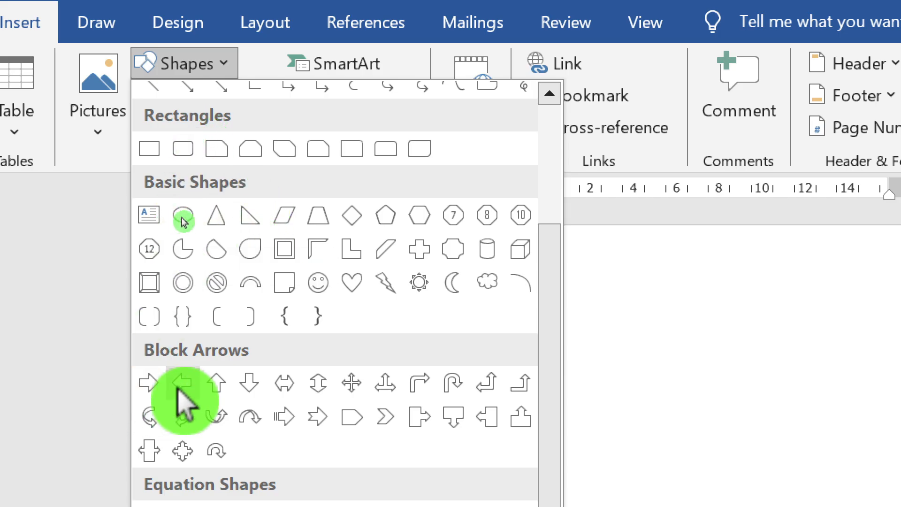
scroll(235, 282, "up", 3)
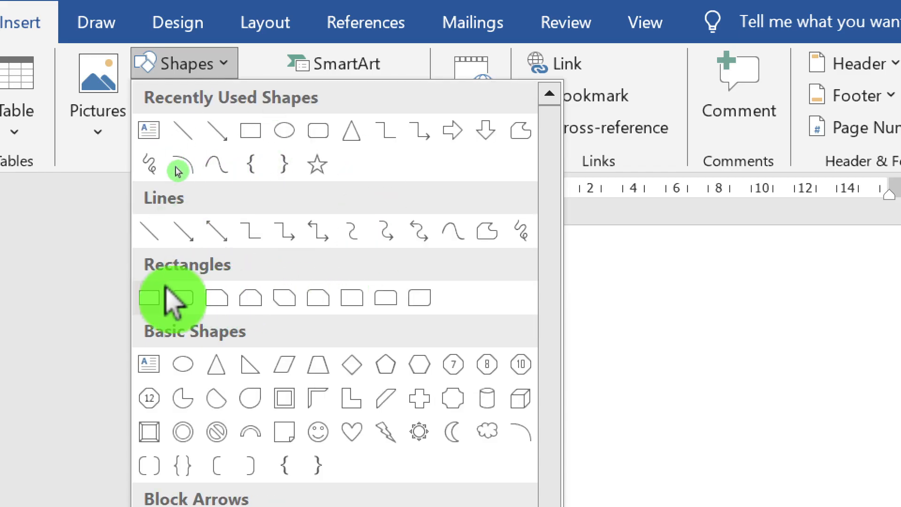
left_click(164, 240)
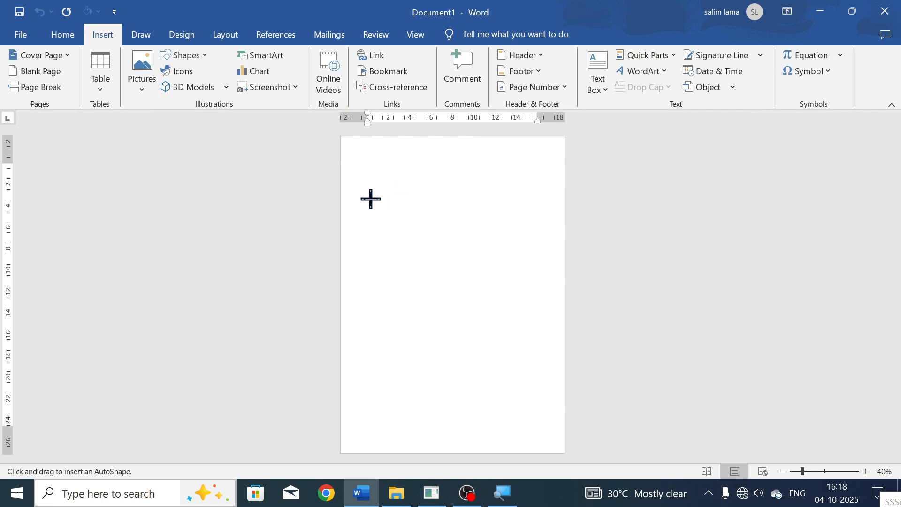
left_click_drag(346, 191, 564, 192)
scroll(465, 197, "up", 3, "ctrl")
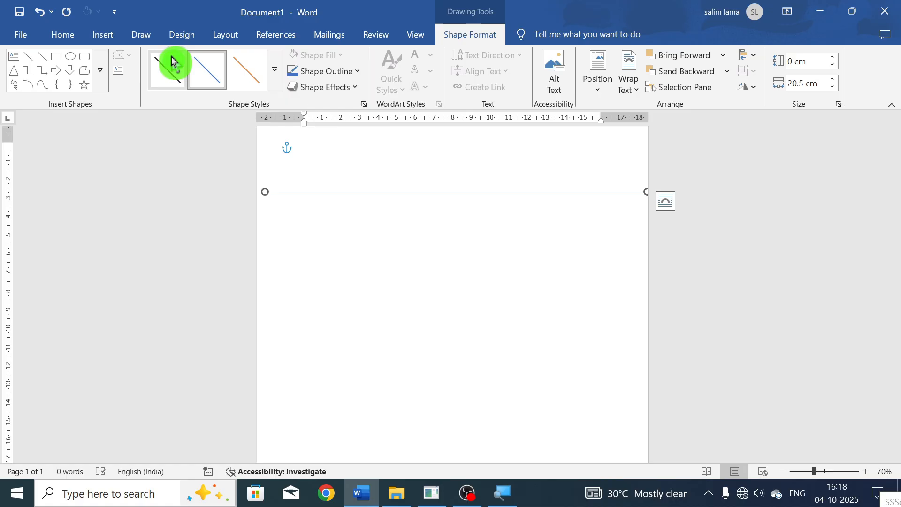
Step: Draw a rectangle and fit it above the line near the page's right edge, about 3.65 cm high and 3.37 cm wide
left_click(100, 35)
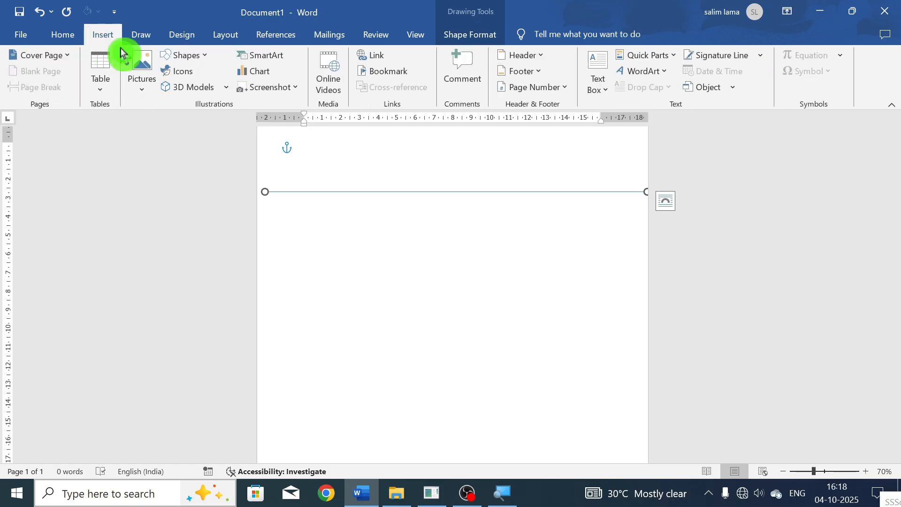
left_click(179, 58)
left_click(168, 174)
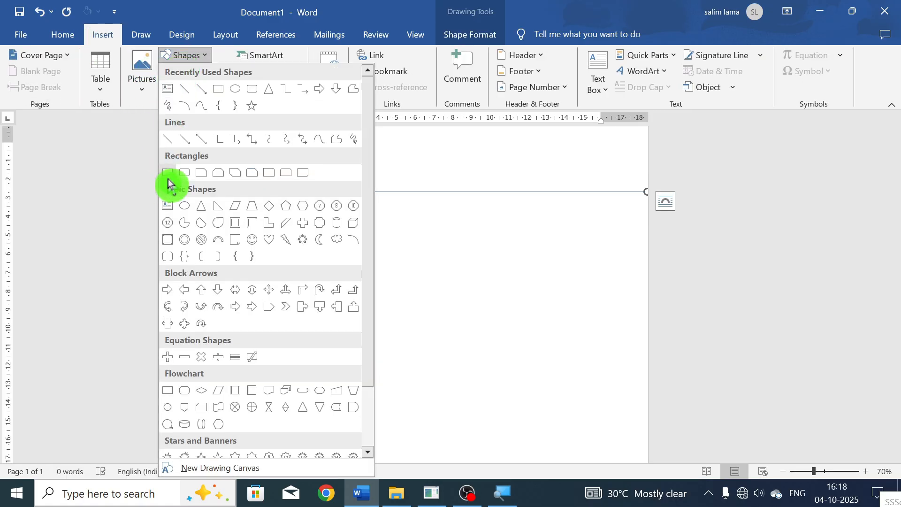
left_click_drag(453, 210, 535, 292)
mouse_move(477, 255)
left_mouse_down()
mouse_move(544, 202)
mouse_move(542, 155)
mouse_move(539, 207)
left_mouse_up()
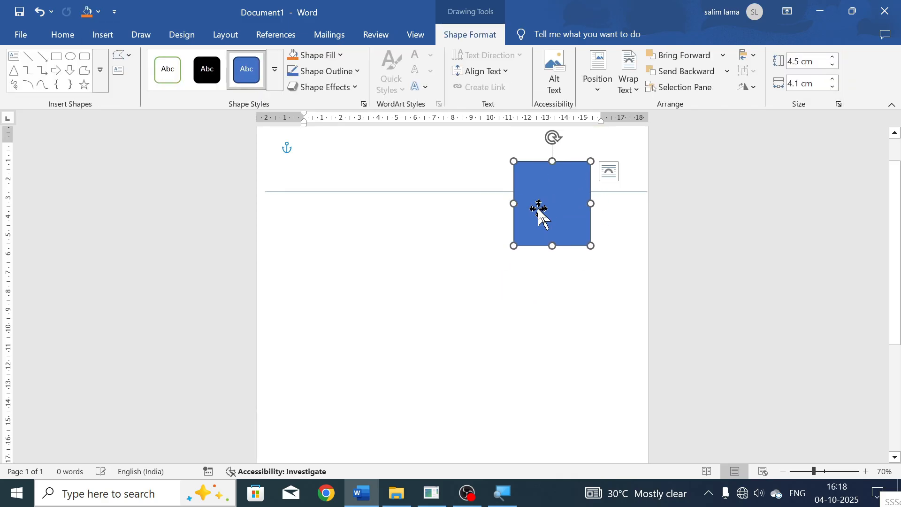
scroll(540, 212, "up", 2)
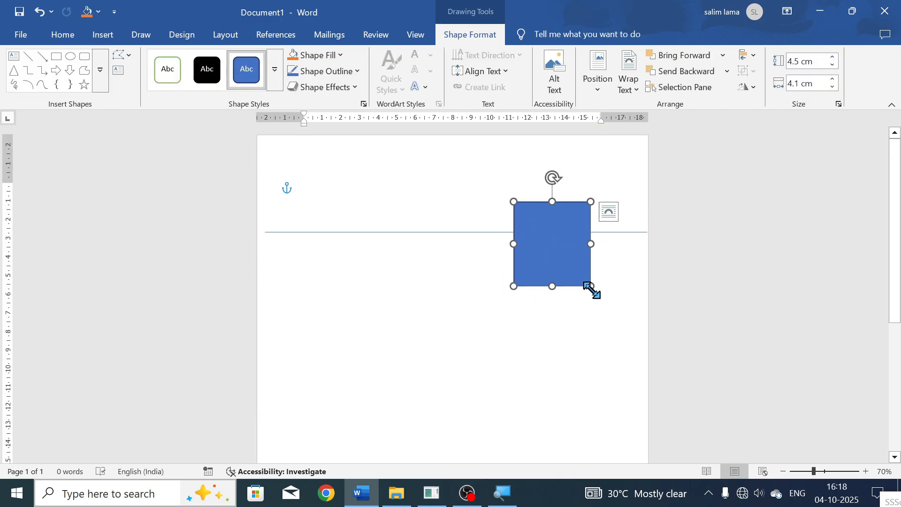
left_click_drag(591, 286, 589, 201)
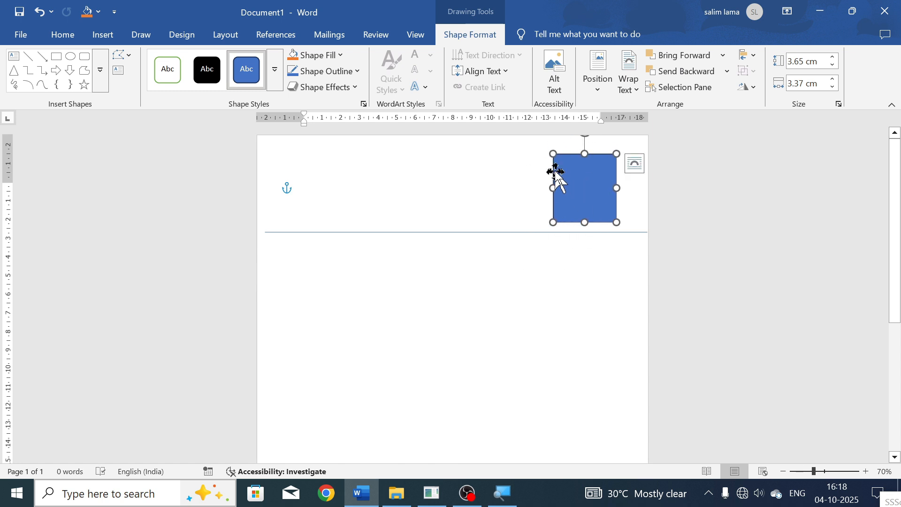
left_click(474, 32)
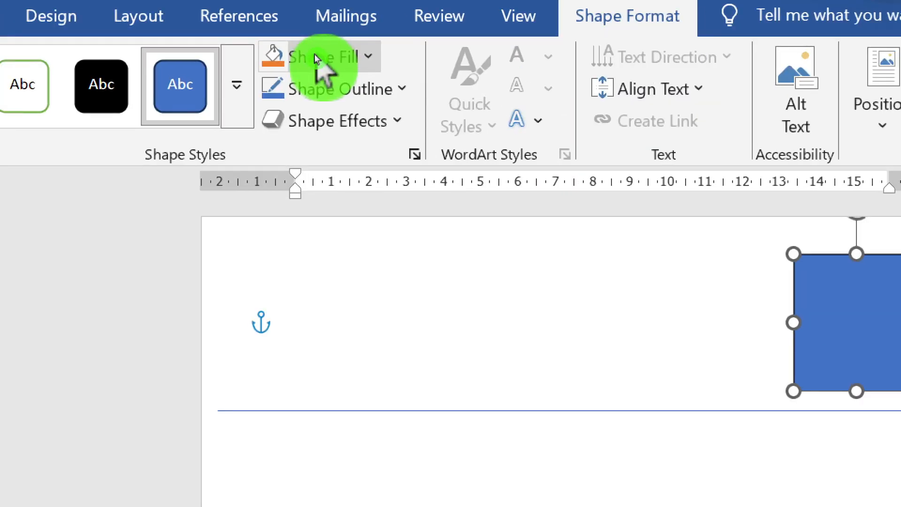
left_click(315, 55)
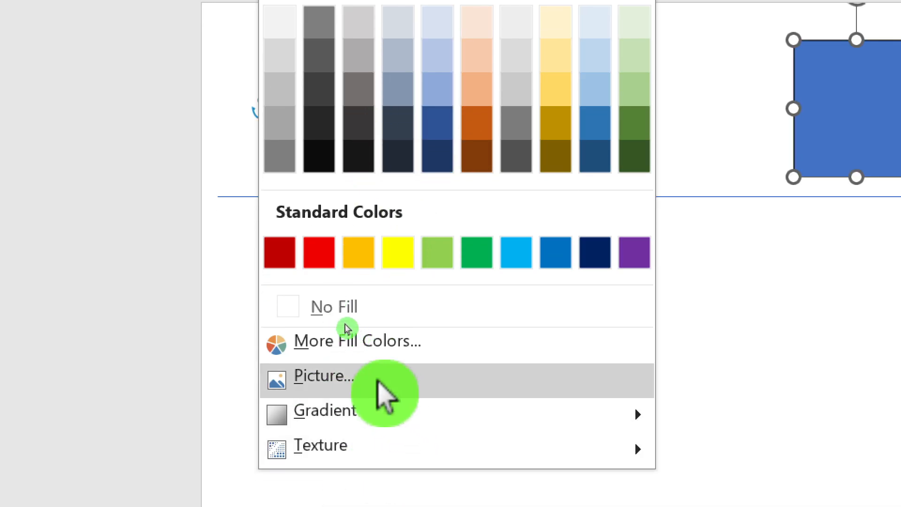
left_click(377, 386)
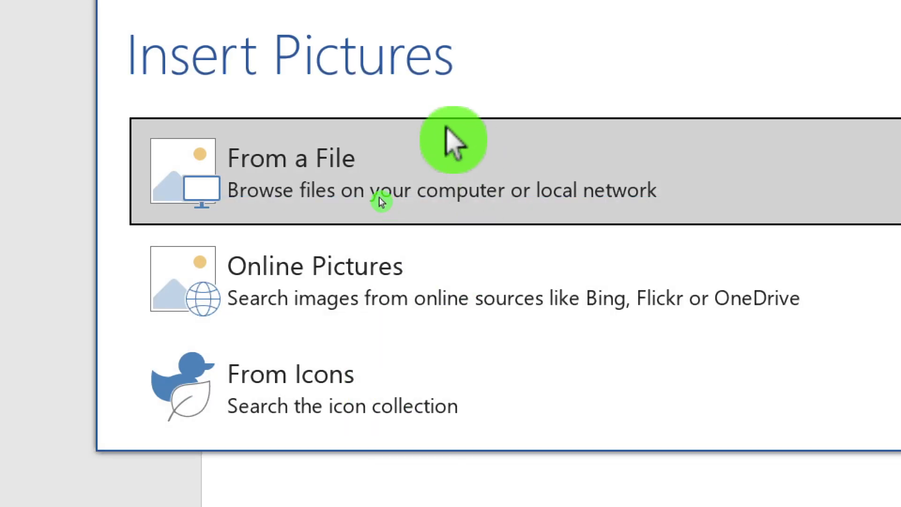
left_click(412, 176)
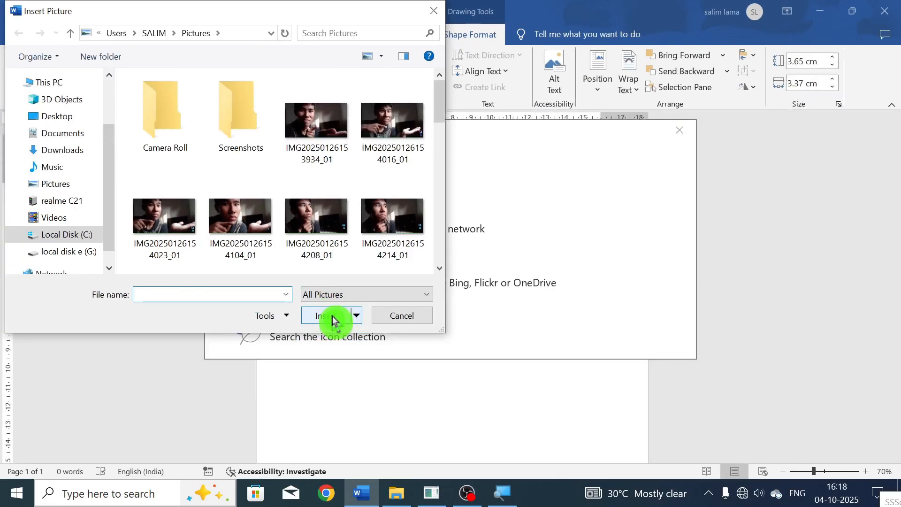
left_click(341, 168)
scroll(326, 218, "down", 10)
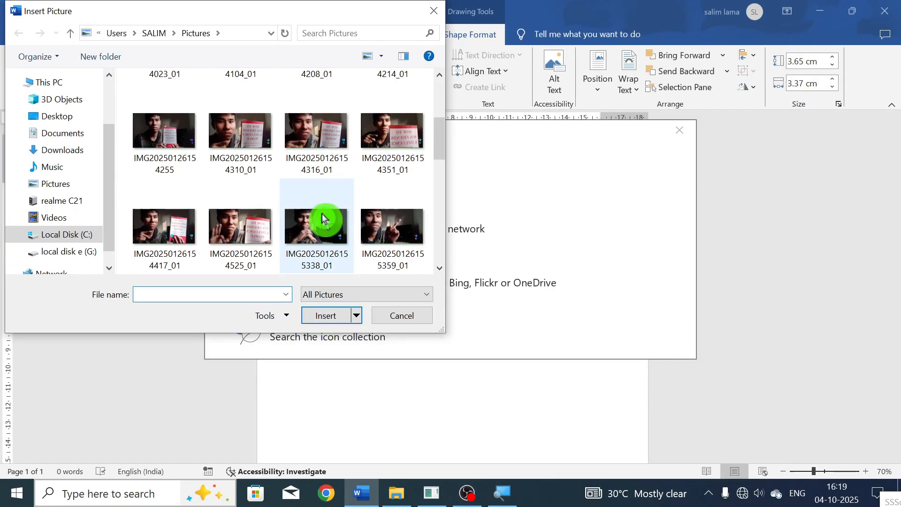
scroll(306, 246, "down", 2)
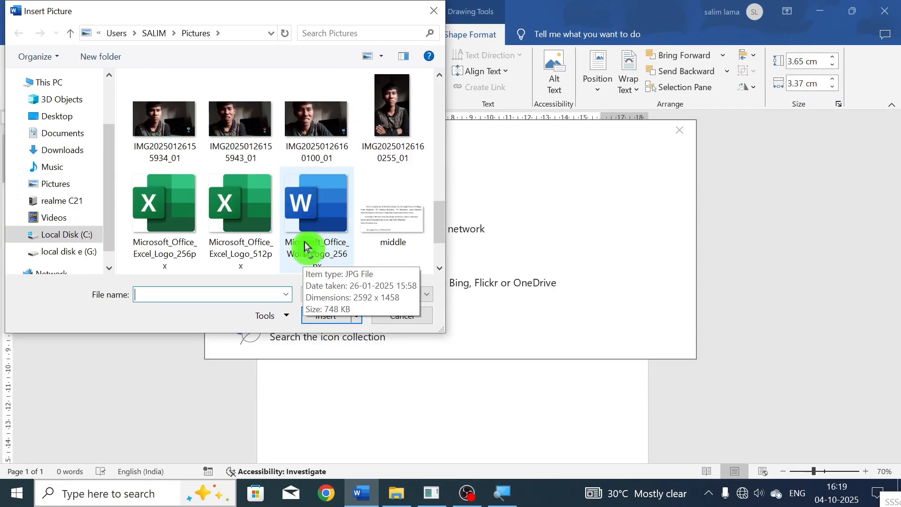
left_click(392, 126)
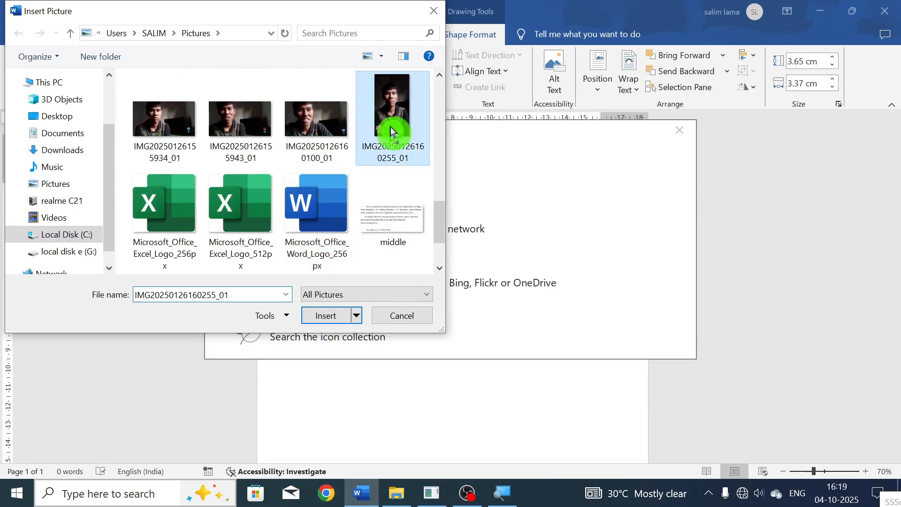
left_click(321, 315)
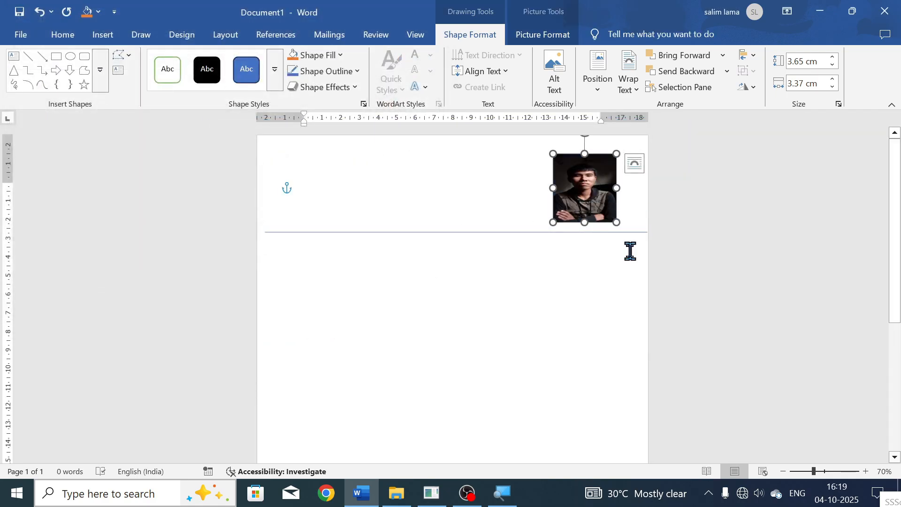
left_click(630, 251)
left_click(590, 192)
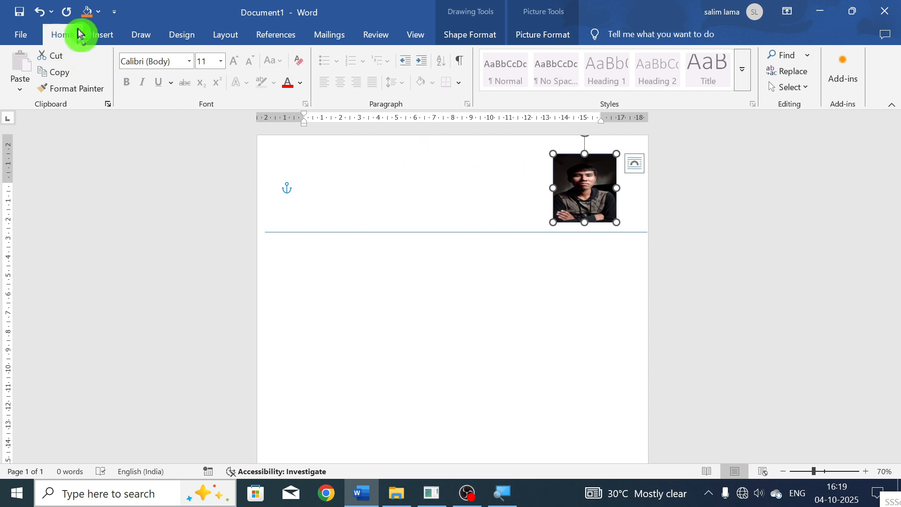
Step: Draw a smiley face below the line, about 7.14 cm high and 7.9 cm wide
left_click(99, 36)
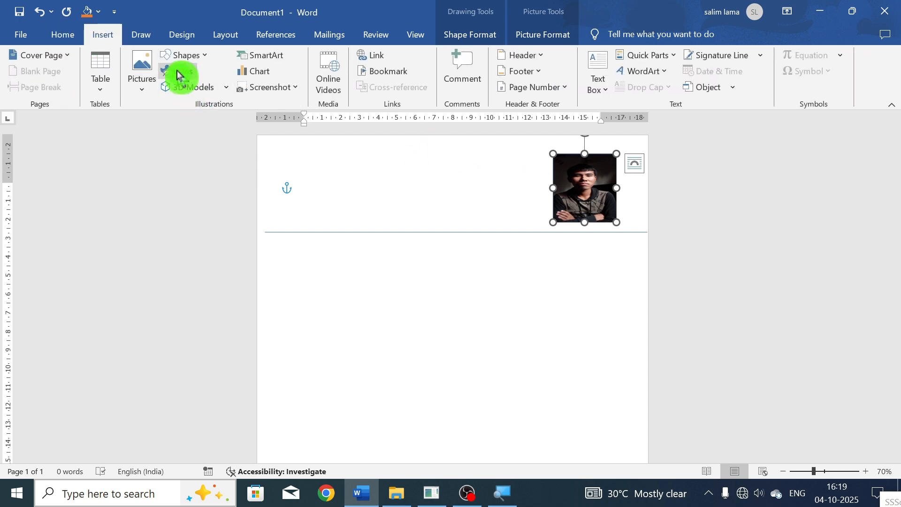
left_click(183, 55)
scroll(193, 256, "down", 1)
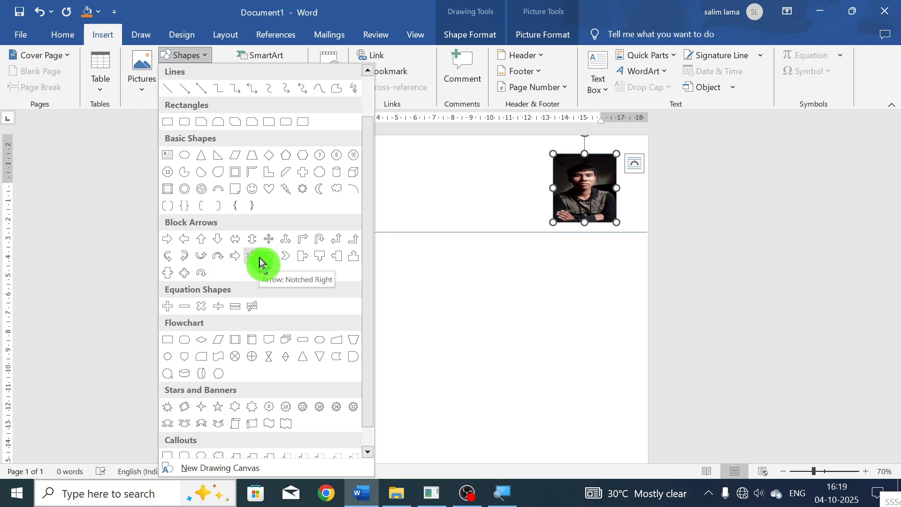
scroll(261, 267, "down", 1)
scroll(259, 291, "up", 2)
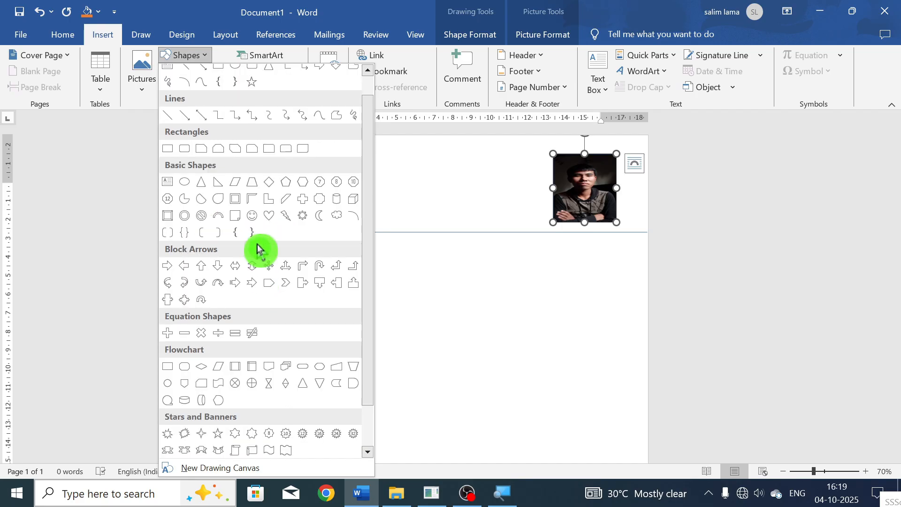
left_click(251, 225)
left_click_drag(352, 252, 501, 387)
Step: Flatten the smiley face's mouth, bend it into a frown, and restore the full smile
scroll(439, 396, "up", 7)
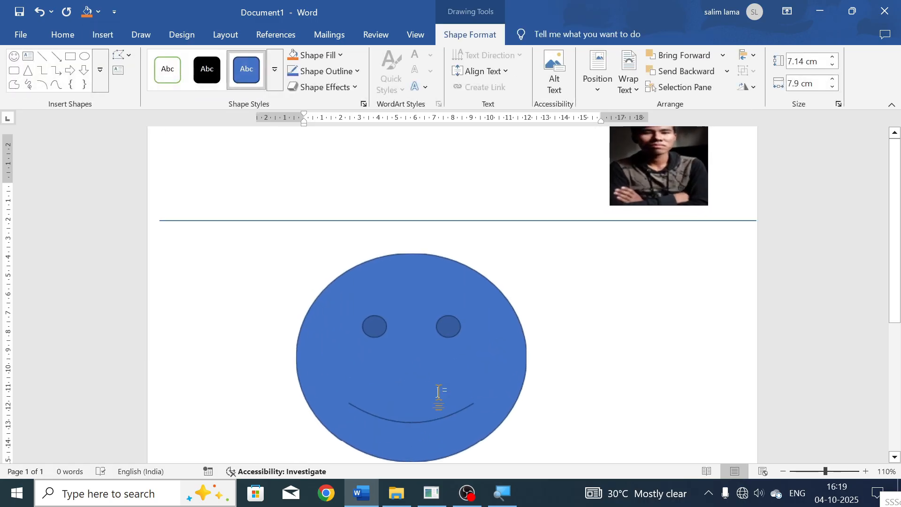
scroll(413, 368, "down", 3)
scroll(392, 334, "up", 1)
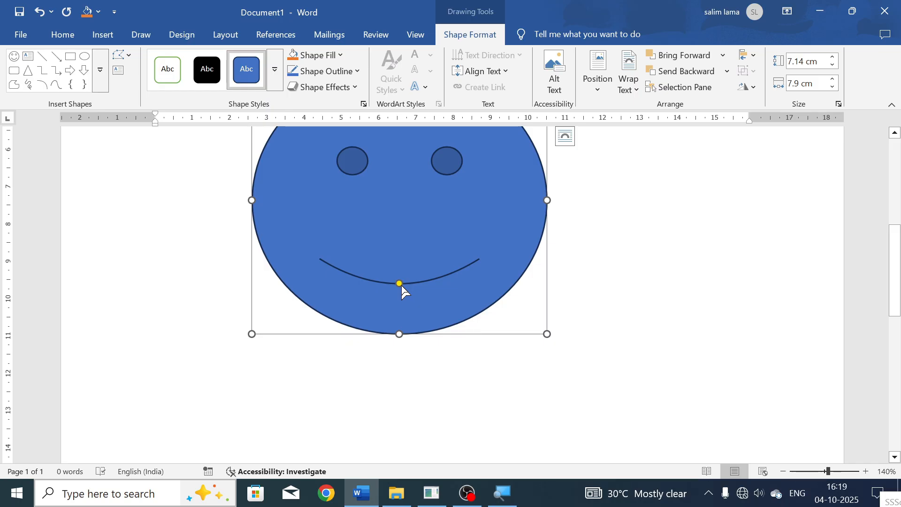
mouse_move(401, 285)
left_mouse_down()
mouse_move(394, 262)
mouse_move(390, 276)
left_mouse_up()
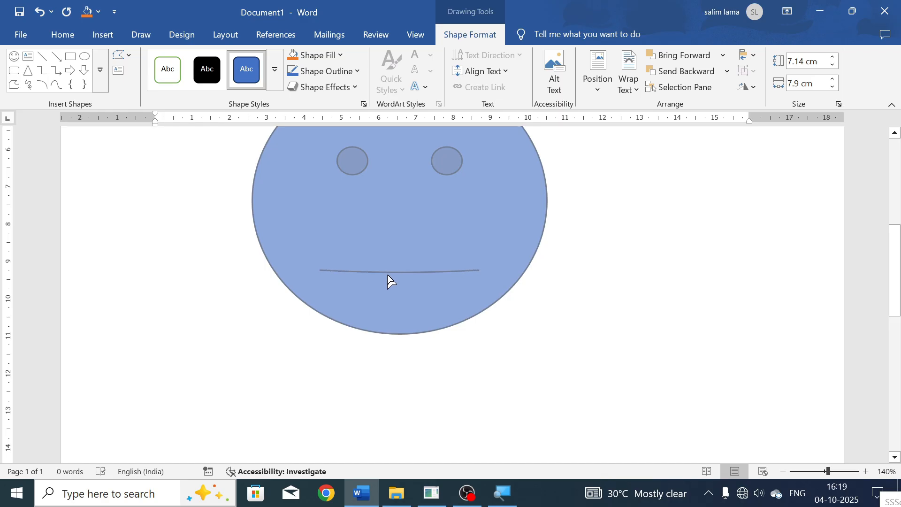
left_click_drag(388, 276, 388, 258)
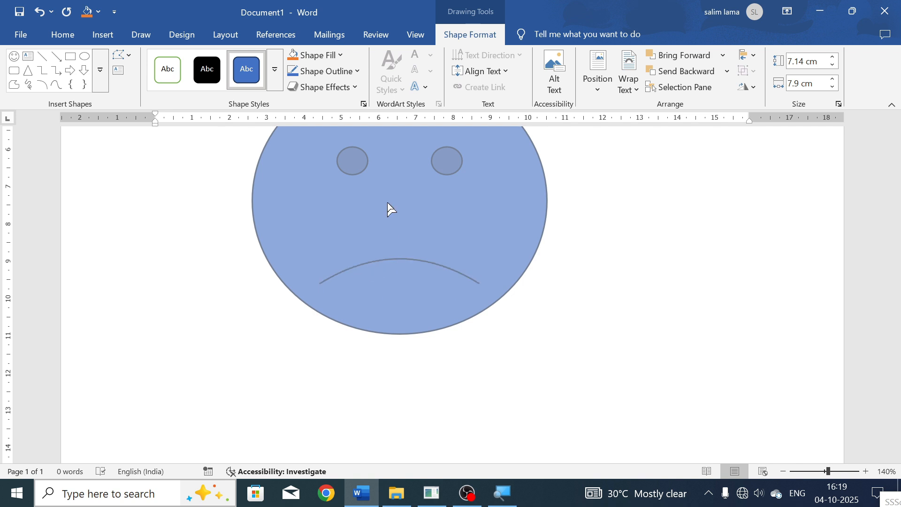
left_click_drag(389, 258, 401, 329)
scroll(401, 305, "up", 3)
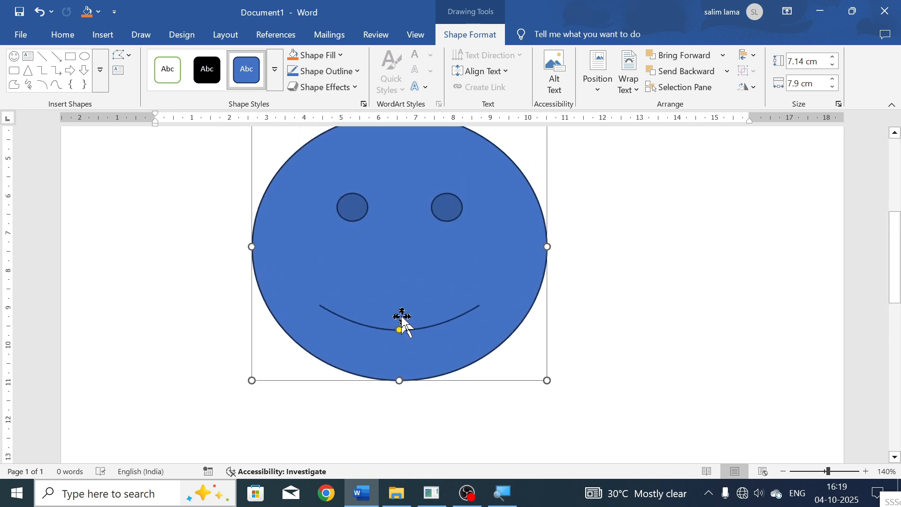
scroll(399, 273, "down", 1)
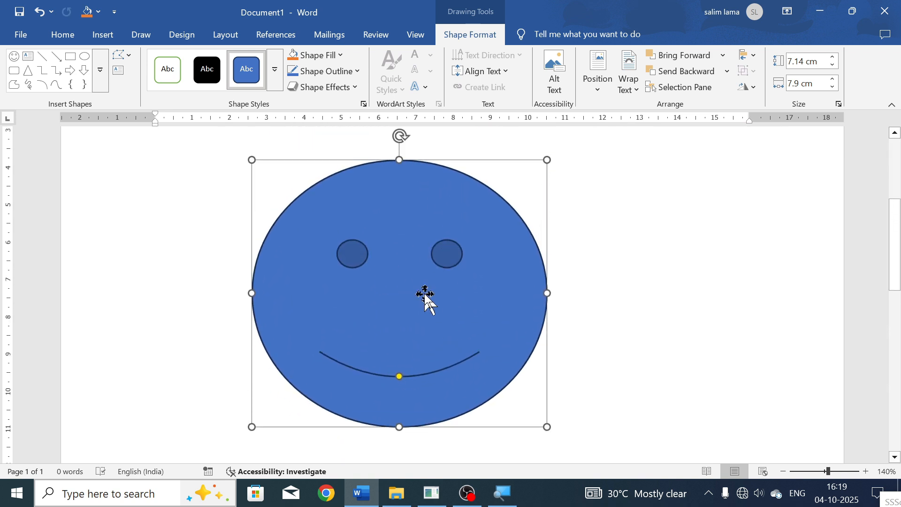
left_click(618, 221)
scroll(207, 197, "up", 3)
scroll(306, 229, "down", 6)
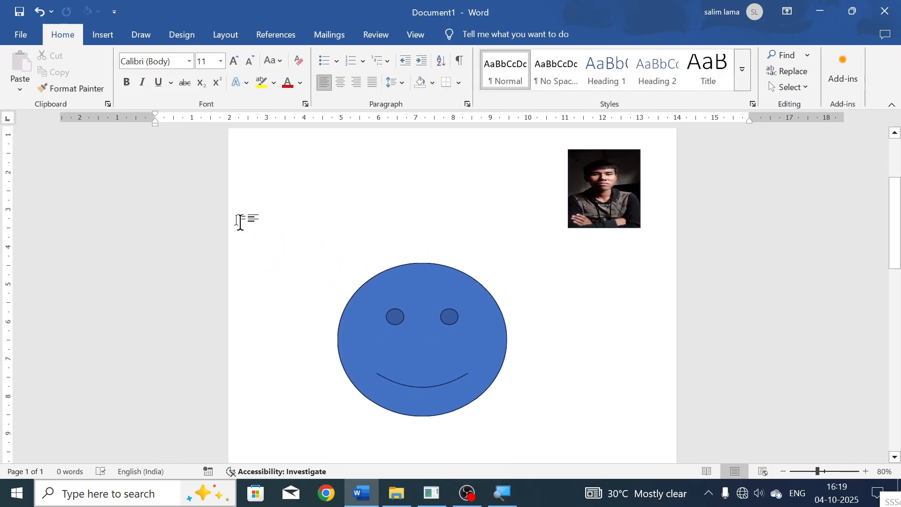
Step: Draw a 24-point star about 5.01 cm high and 4.42 cm wide beside the smiley face and narrow its points into thin rays
left_click(104, 35)
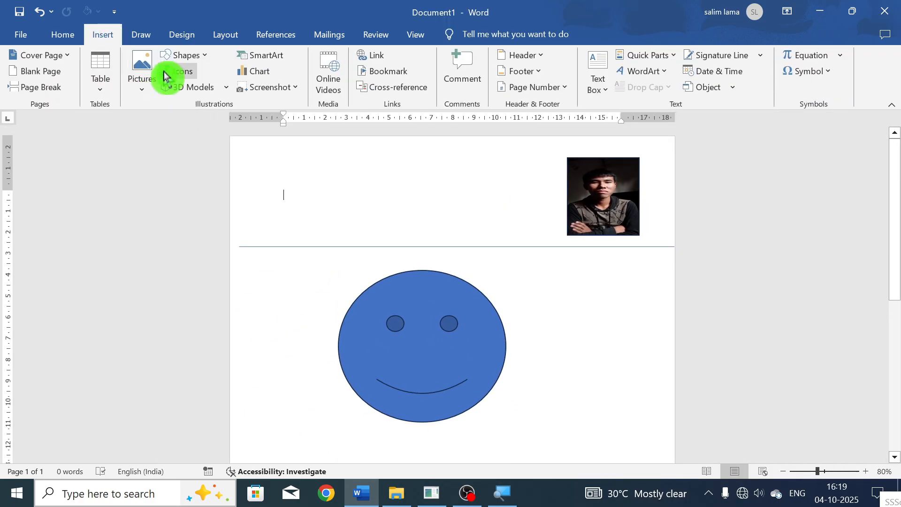
left_click(175, 58)
scroll(248, 338, "down", 2)
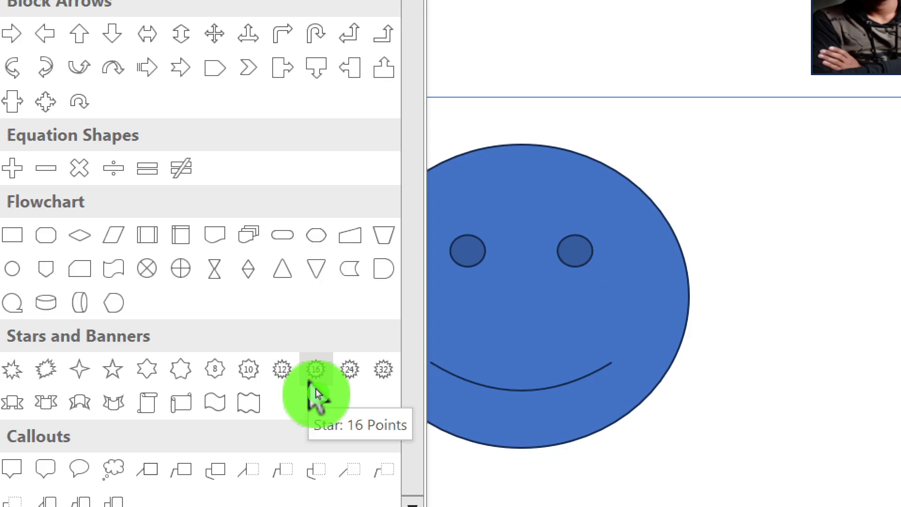
left_click(339, 383)
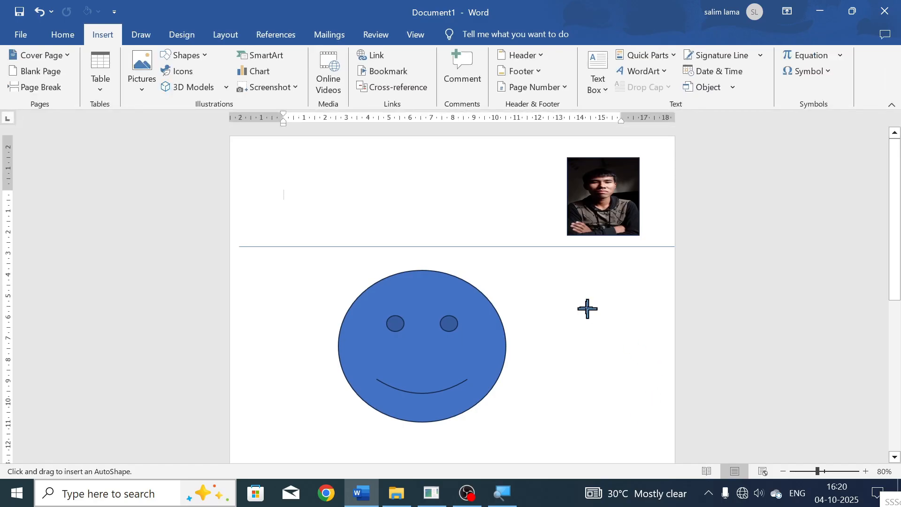
left_click_drag(557, 261, 651, 367)
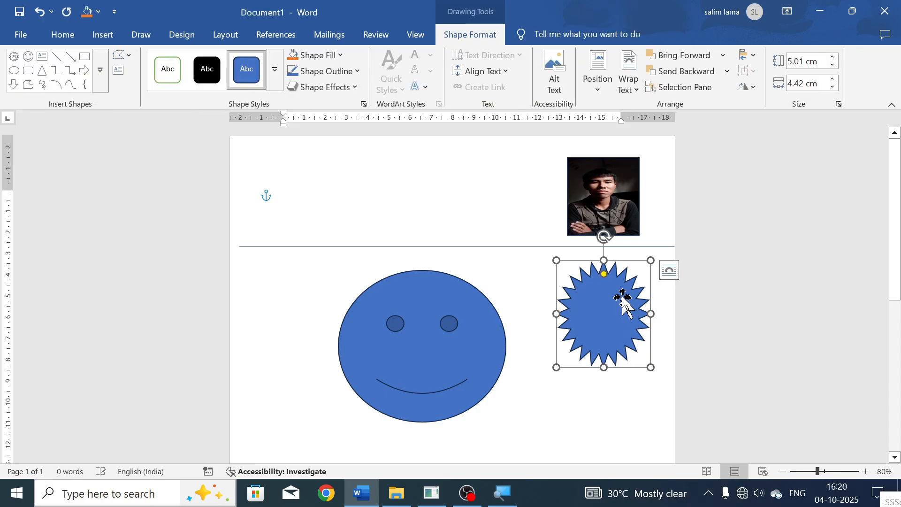
left_click_drag(604, 275, 605, 324)
left_click(371, 199)
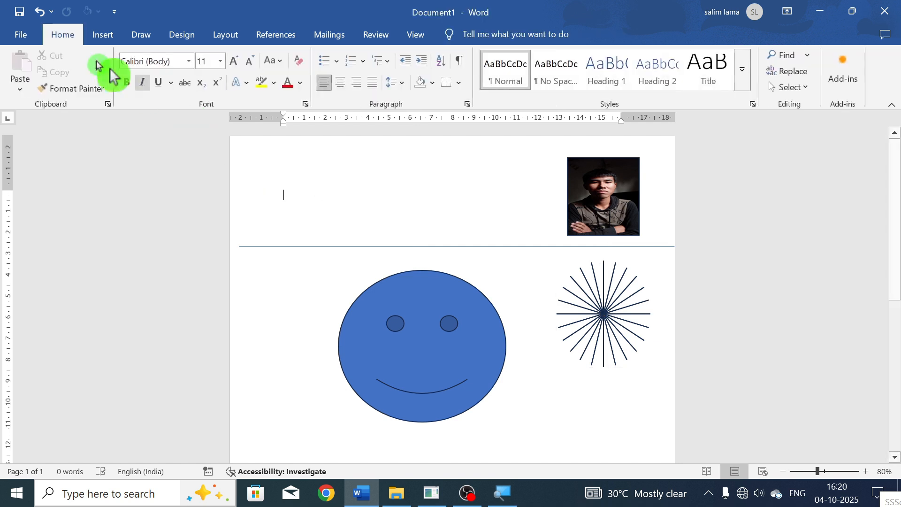
Step: Draw a wave shape about 8.08 cm high and 18.46 cm wide near the page's lower edge and slightly adjust its slant
left_click(106, 31)
left_click(168, 64)
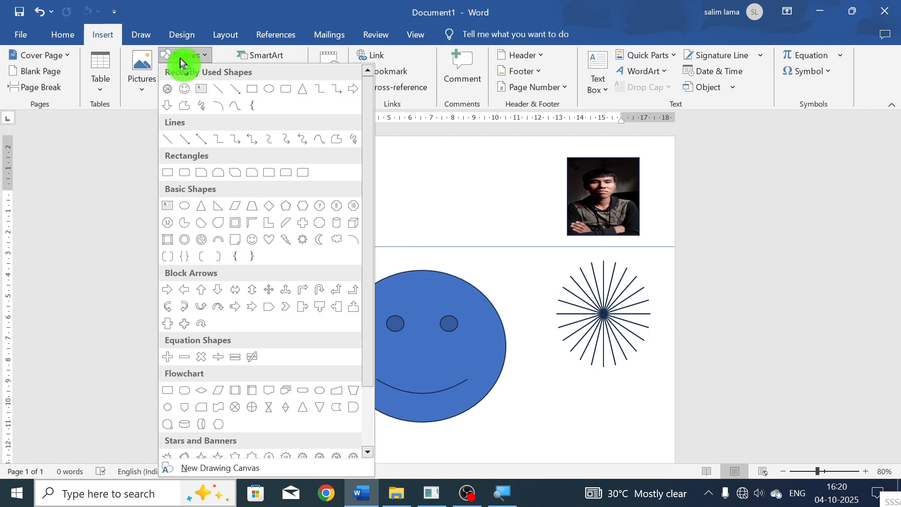
scroll(298, 328, "down", 3)
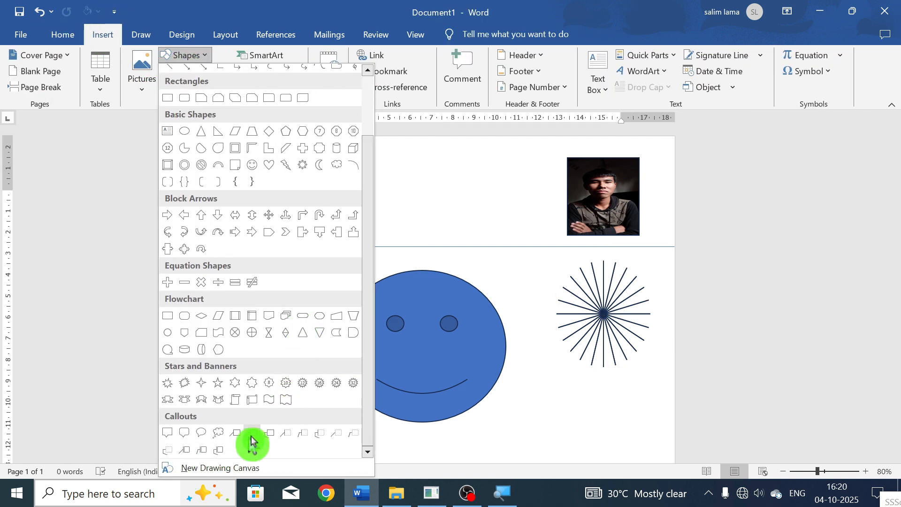
left_click(269, 405)
scroll(352, 364, "down", 10)
left_click_drag(258, 259, 650, 432)
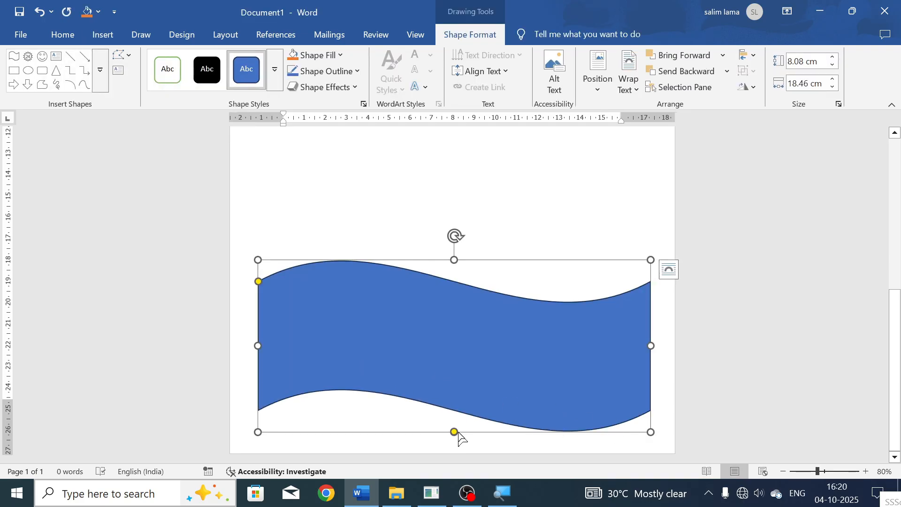
mouse_move(459, 437)
left_mouse_down()
mouse_move(403, 436)
mouse_move(487, 437)
mouse_move(458, 437)
left_mouse_up()
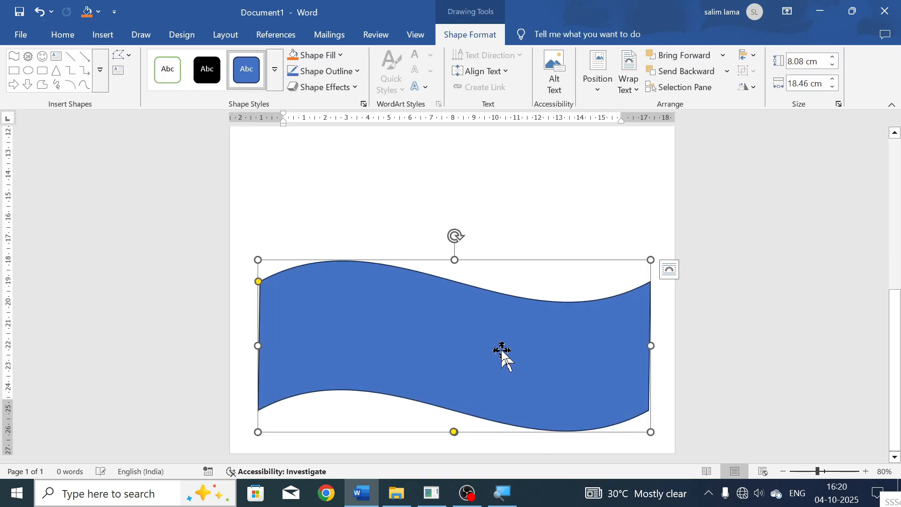
Step: Select every shape in the document and delete them all to clear the page
scroll(437, 358, "up", 2)
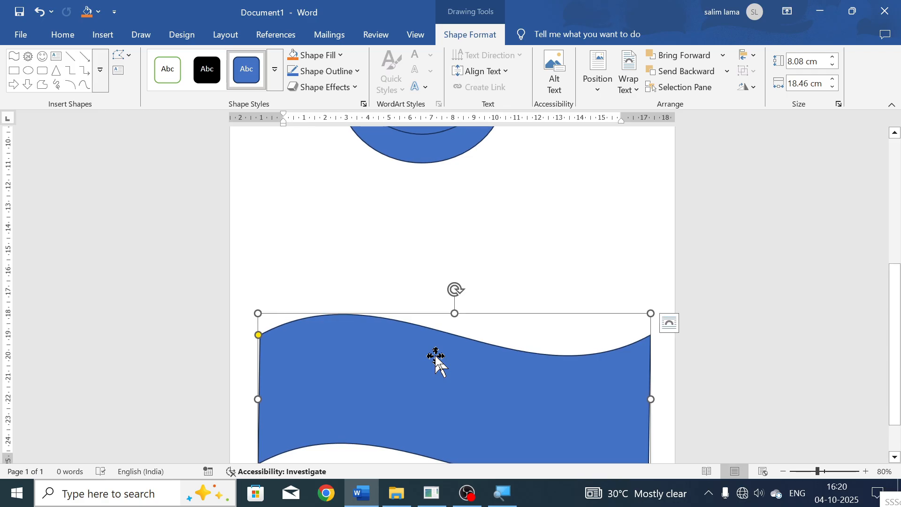
scroll(429, 354, "up", 4)
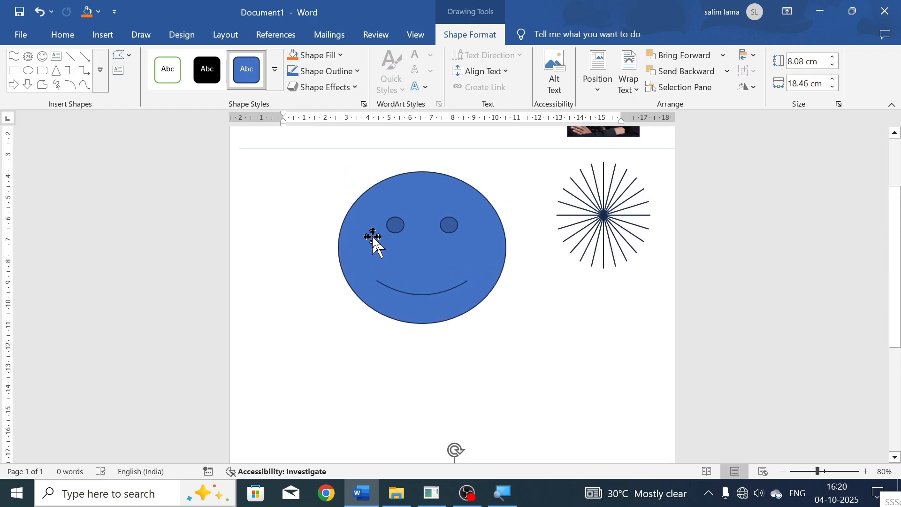
scroll(371, 281, "up", 3)
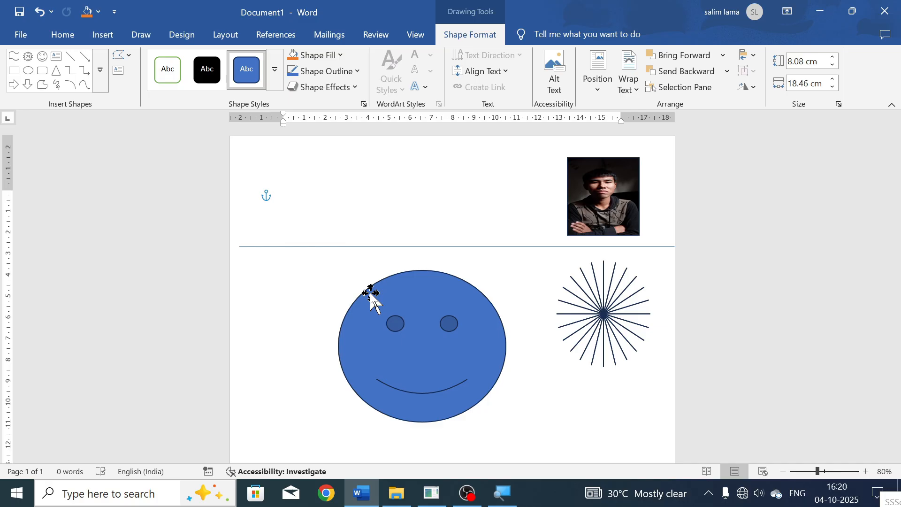
left_click(371, 297)
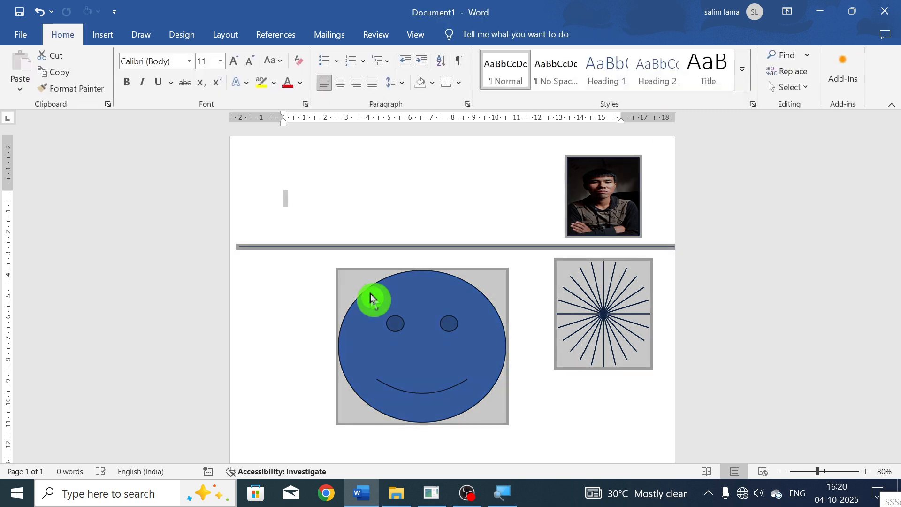
key("ctrl+z")
Step: Draw a rectangle about 18.96 cm high and 20.67 cm wide over the page's lower part and move it flush with the page's left edge
left_click(106, 30)
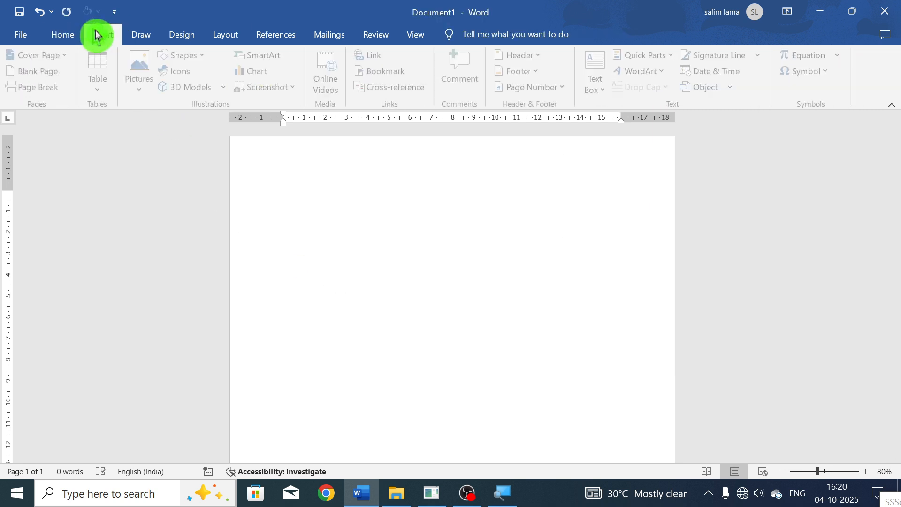
left_click(194, 66)
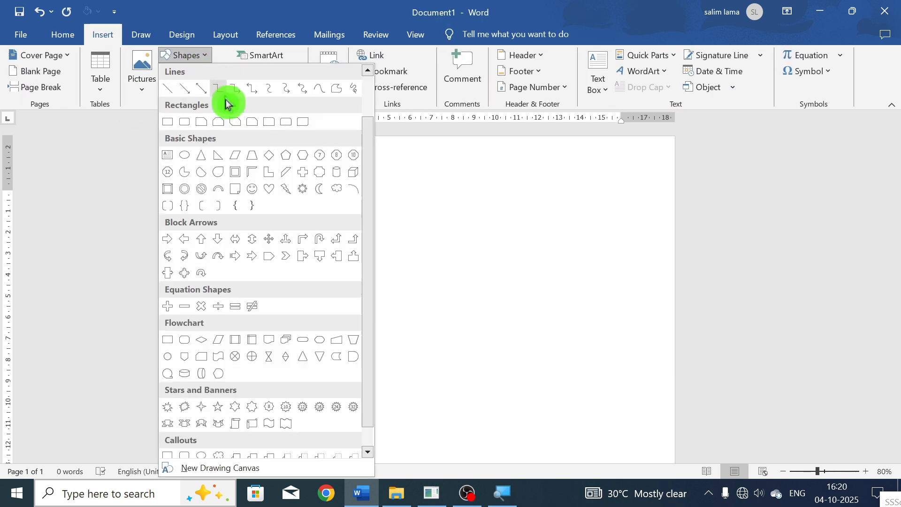
left_click(169, 174)
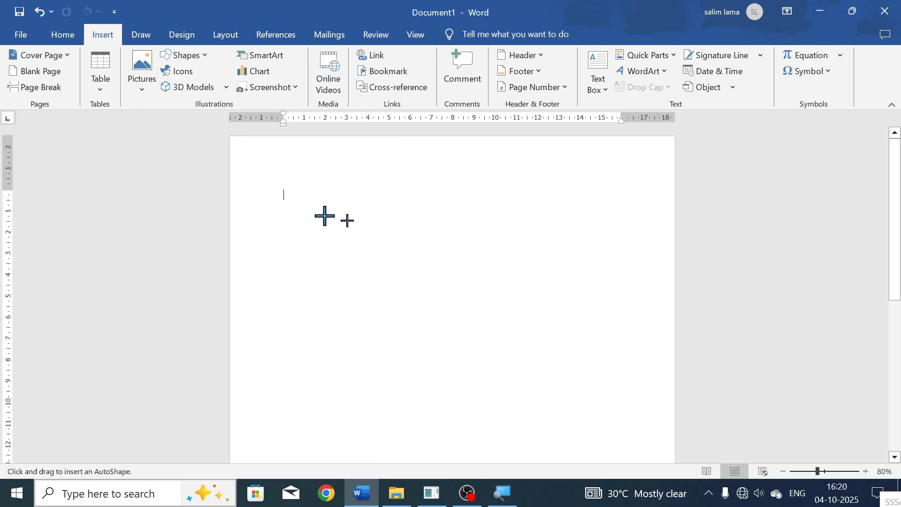
scroll(322, 213, "down", 7)
scroll(366, 247, "down", 5)
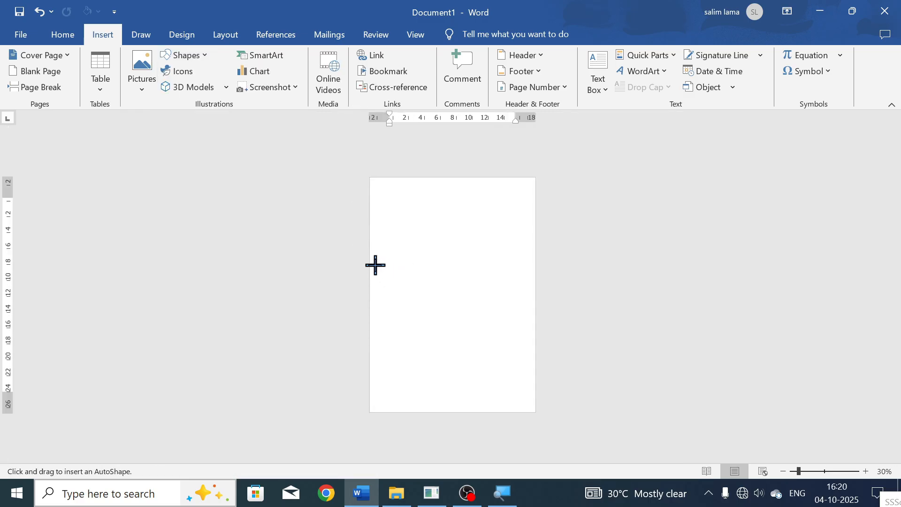
mouse_move(370, 264)
left_mouse_down()
mouse_move(465, 392)
mouse_move(535, 416)
mouse_move(510, 397)
left_mouse_up()
scroll(402, 254, "up", 5, "ctrl")
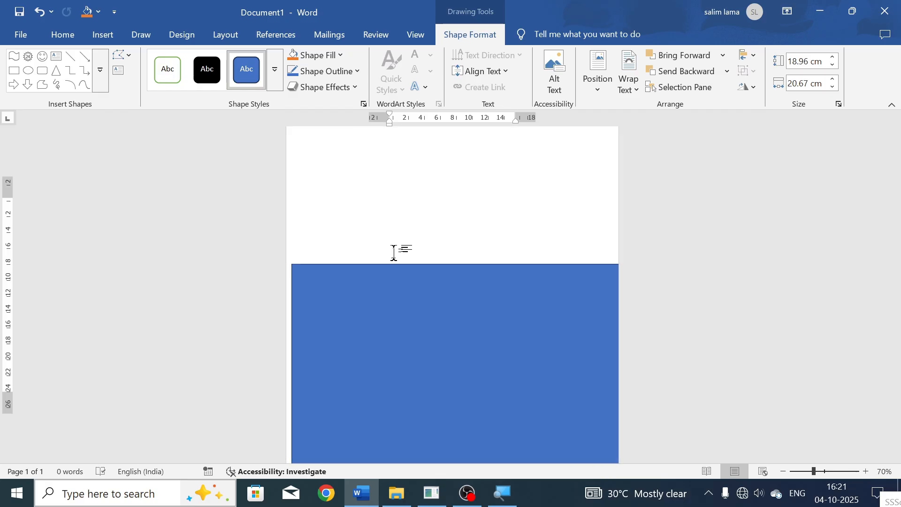
left_click_drag(310, 324, 302, 320)
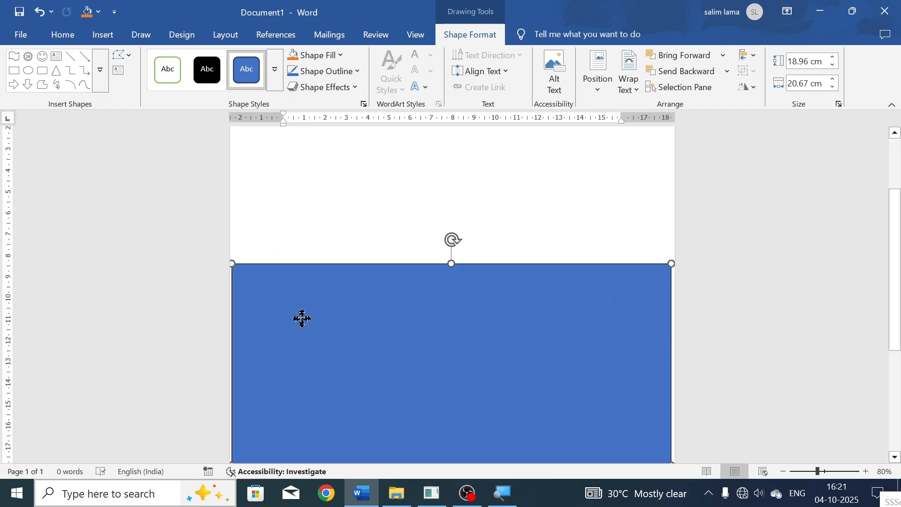
scroll(301, 322, "down", 5)
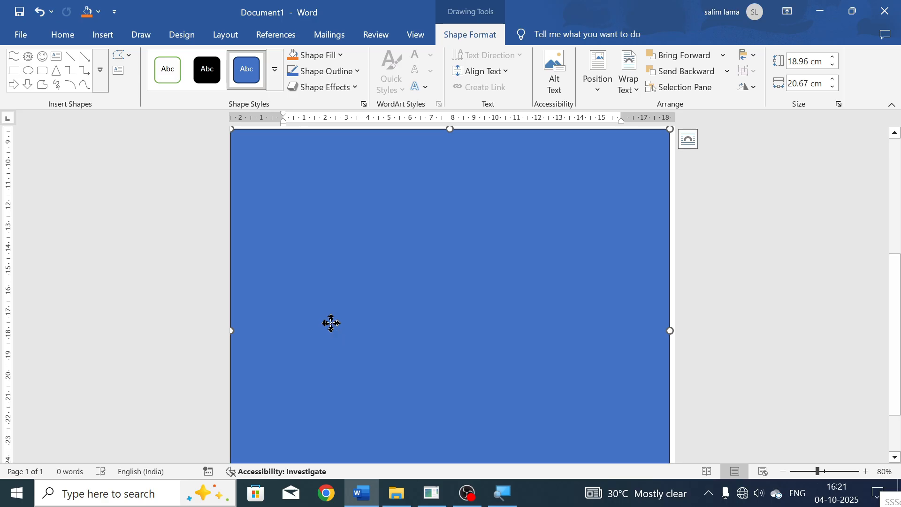
scroll(355, 291, "up", 2)
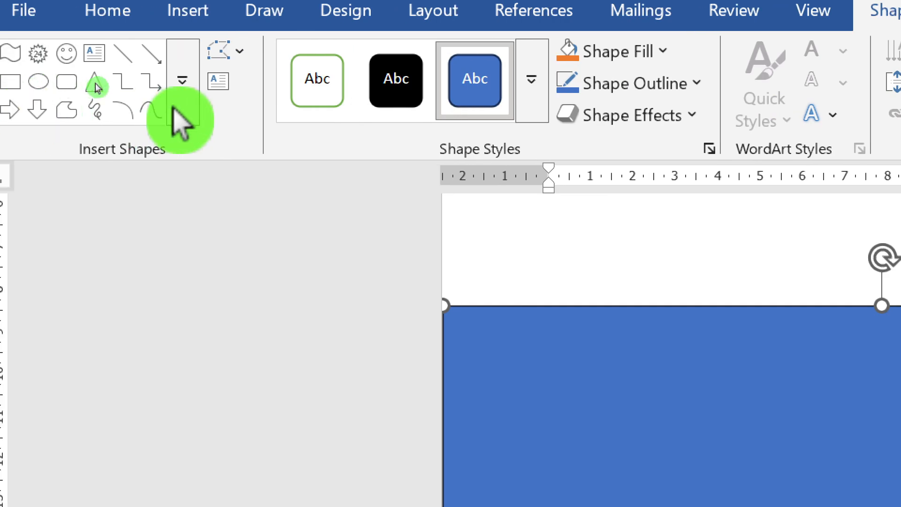
Step: Turn on Edit Points for the rectangle
left_click(183, 118)
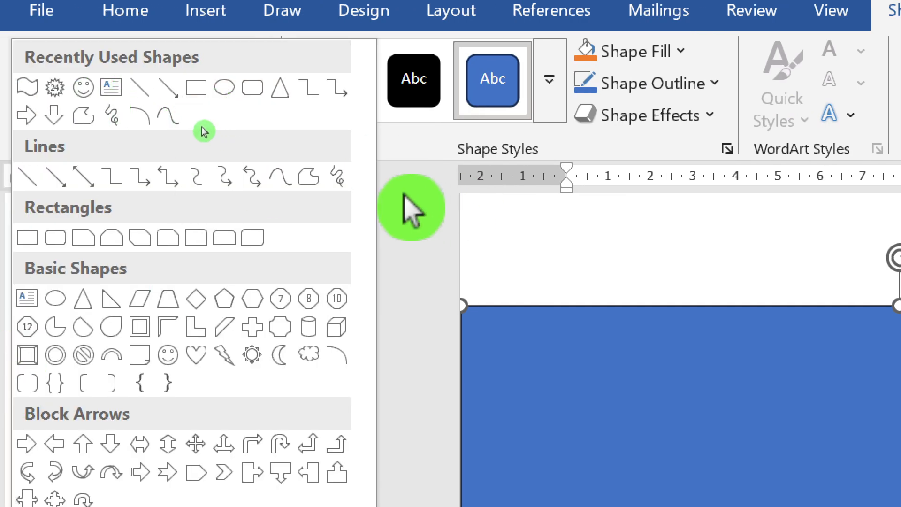
left_click(405, 197)
left_click(257, 55)
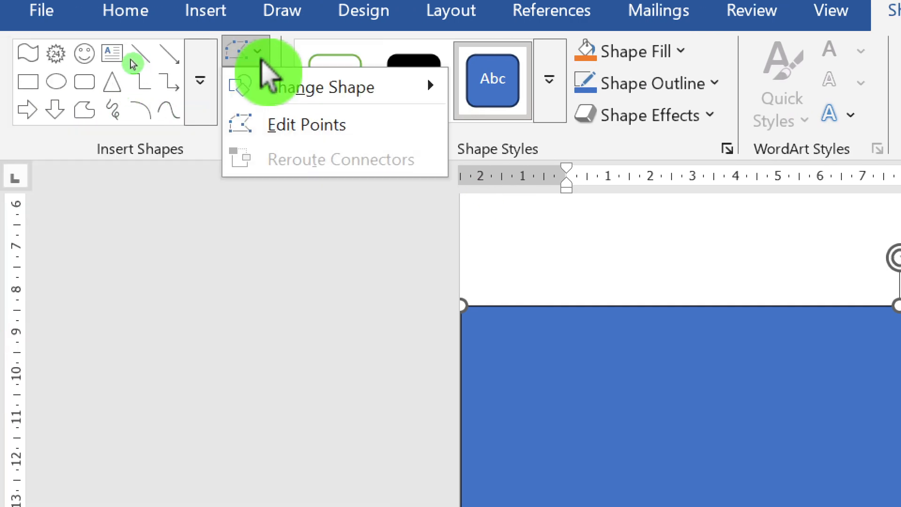
mouse_move(389, 91)
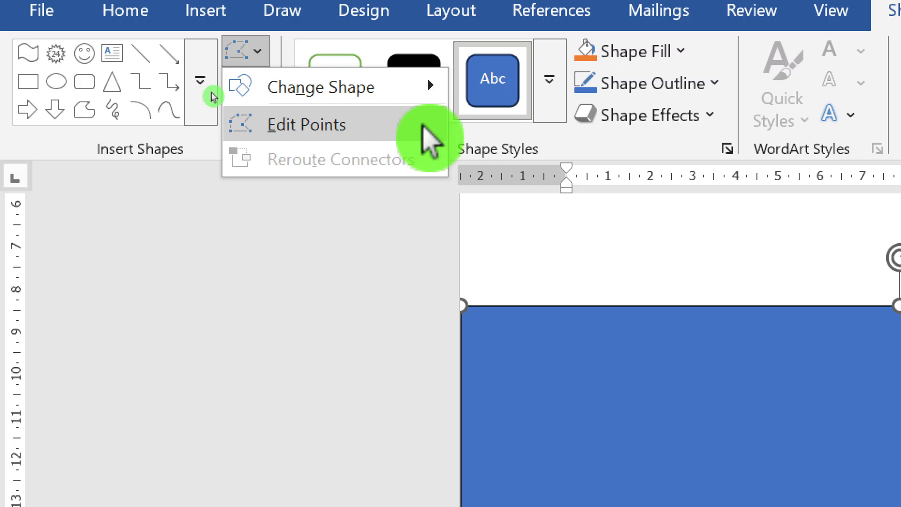
left_click(404, 131)
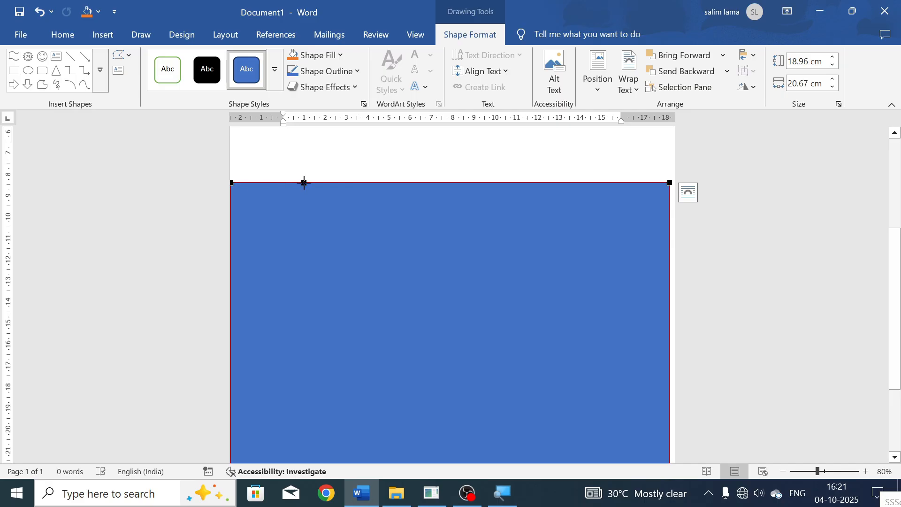
Step: Curve the rectangle's top edge downward with the top-left point's handle, then try an inward curve on the left edge and undo it
scroll(650, 296, "down", 4)
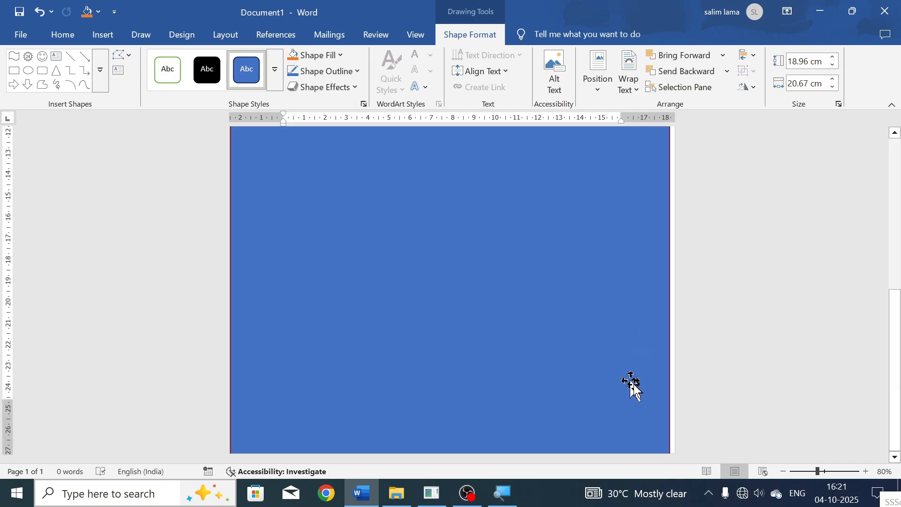
scroll(359, 286, "up", 2)
scroll(288, 235, "up", 3)
scroll(215, 303, "up", 3)
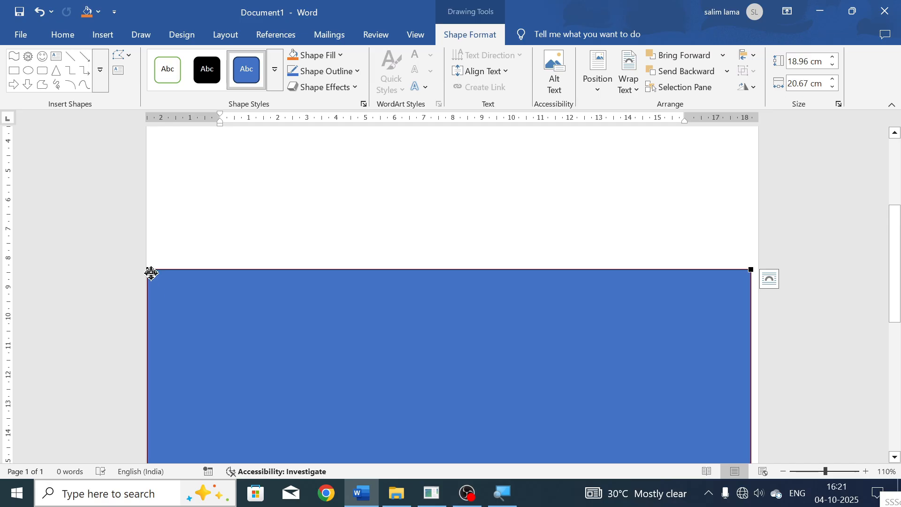
left_click(151, 270)
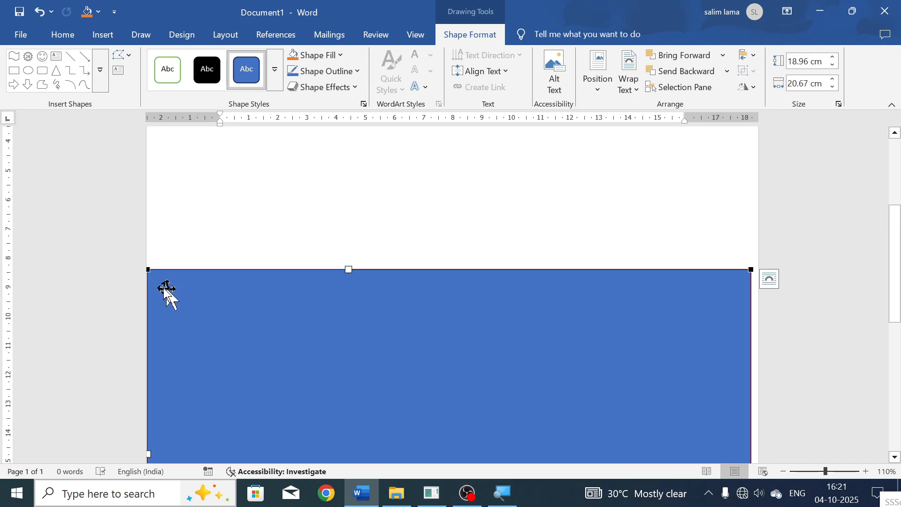
scroll(364, 274, "down", 3)
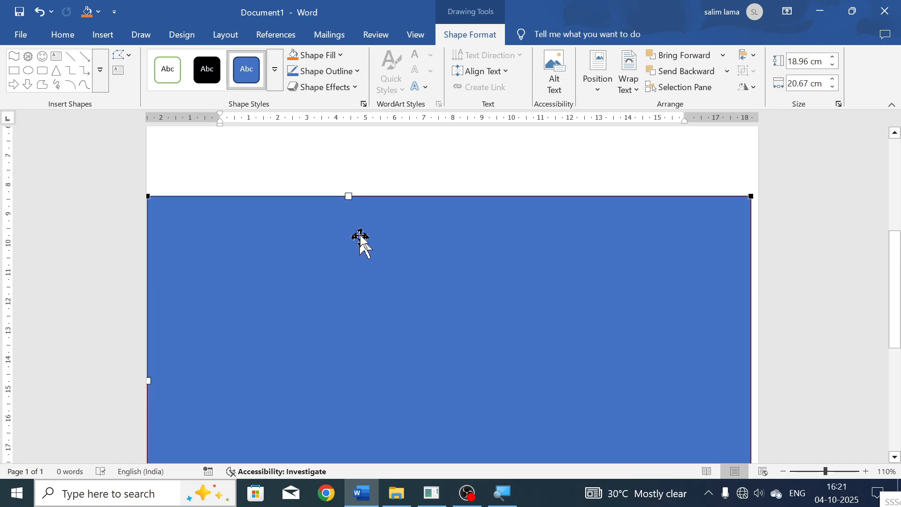
left_click(148, 196)
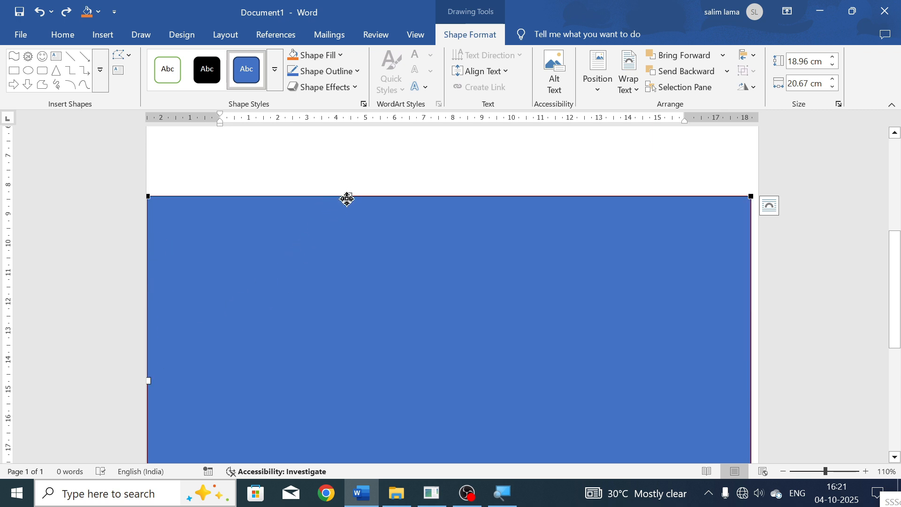
left_click_drag(347, 197, 330, 309)
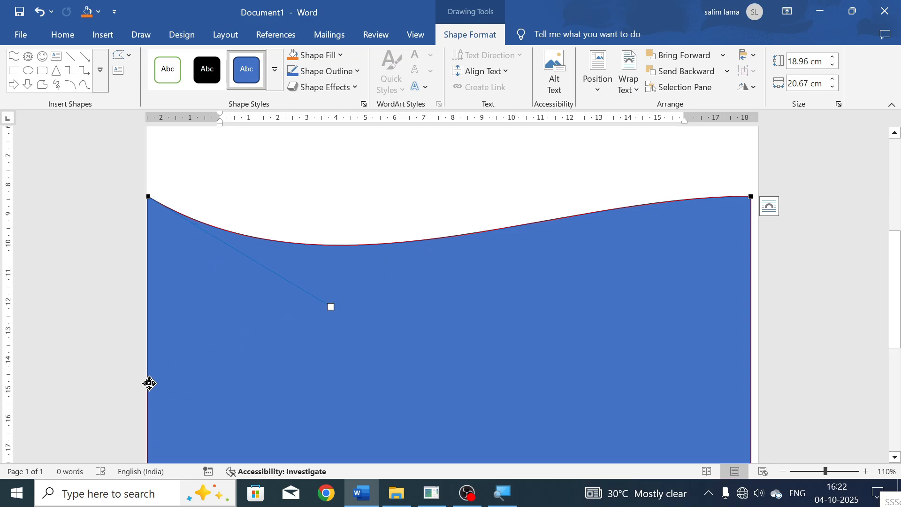
left_click_drag(149, 382, 326, 374)
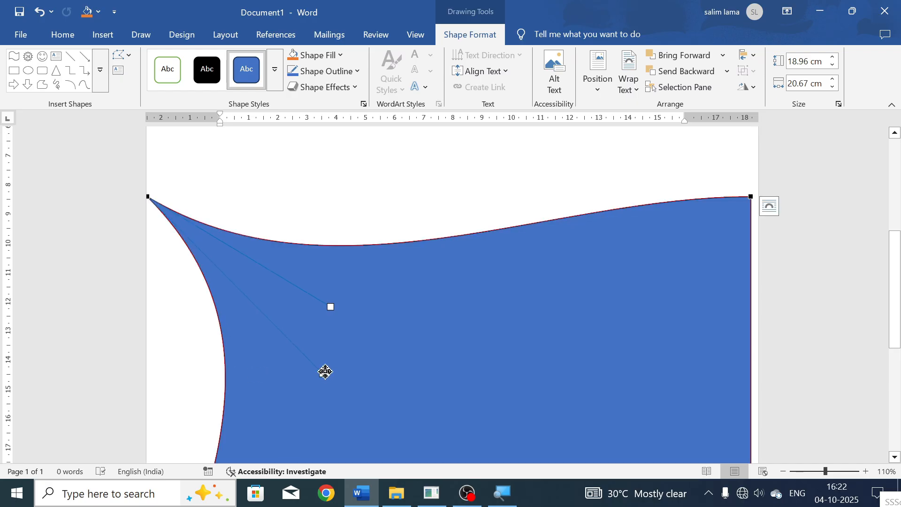
key("ctrl+z")
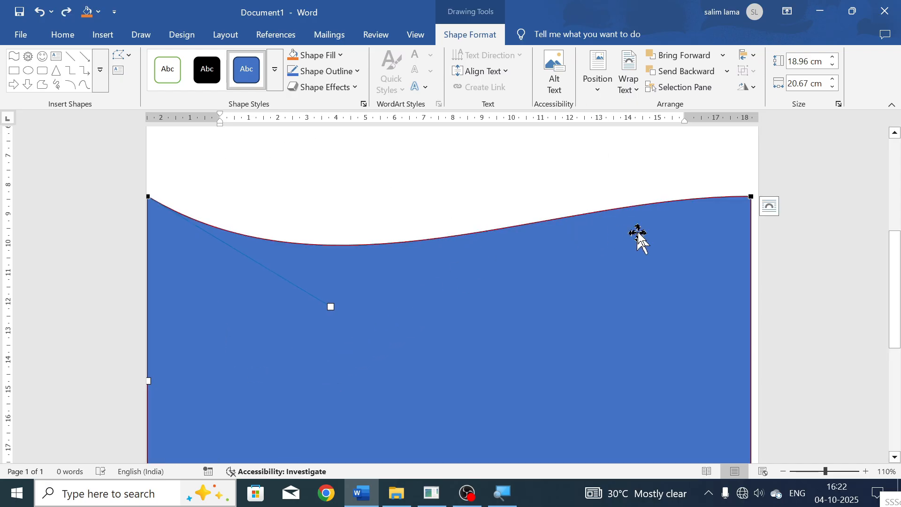
Step: Raise the top edge's right half into a hump using the top-right point's handle
left_click(752, 197)
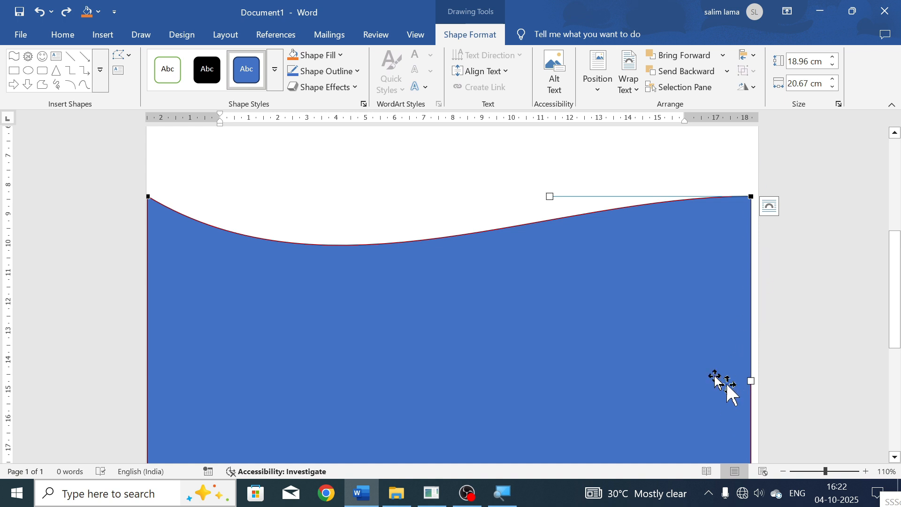
left_click_drag(552, 197, 556, 1)
scroll(545, 216, "up", 3)
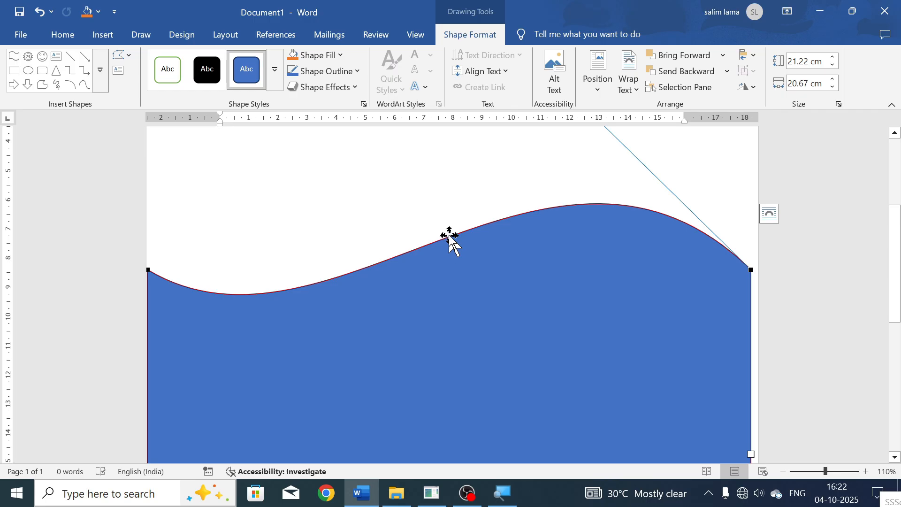
Step: Add a point at the middle of the top edge, lower it, and pull both its handles downward to form a symmetrical central peak
left_click_drag(449, 237, 450, 302)
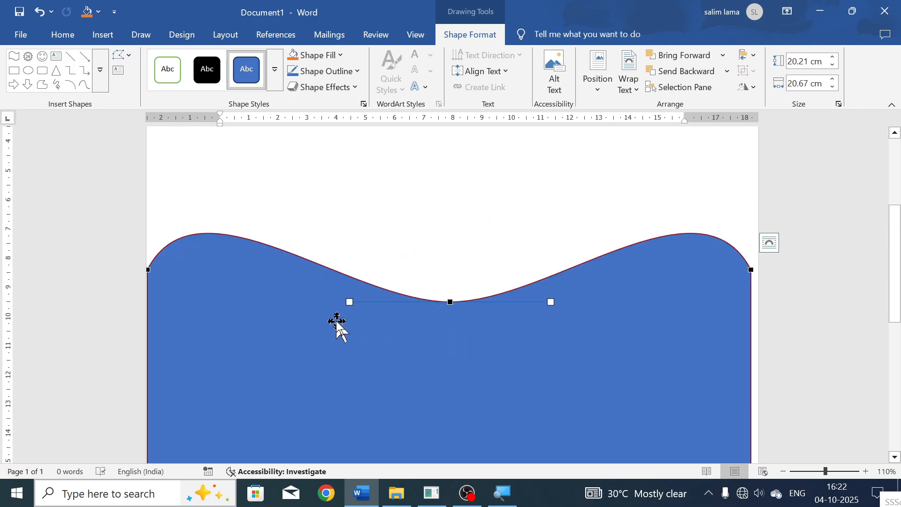
left_click_drag(350, 300, 361, 389)
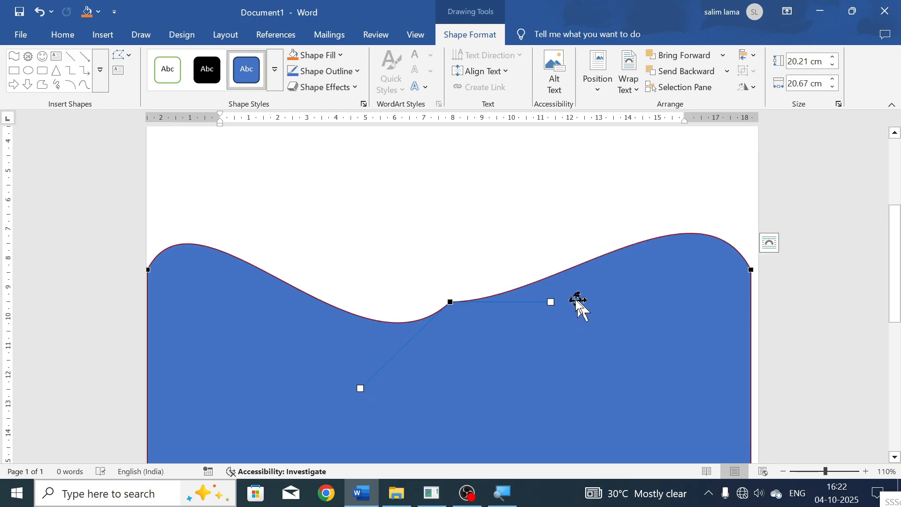
left_click_drag(551, 304, 544, 390)
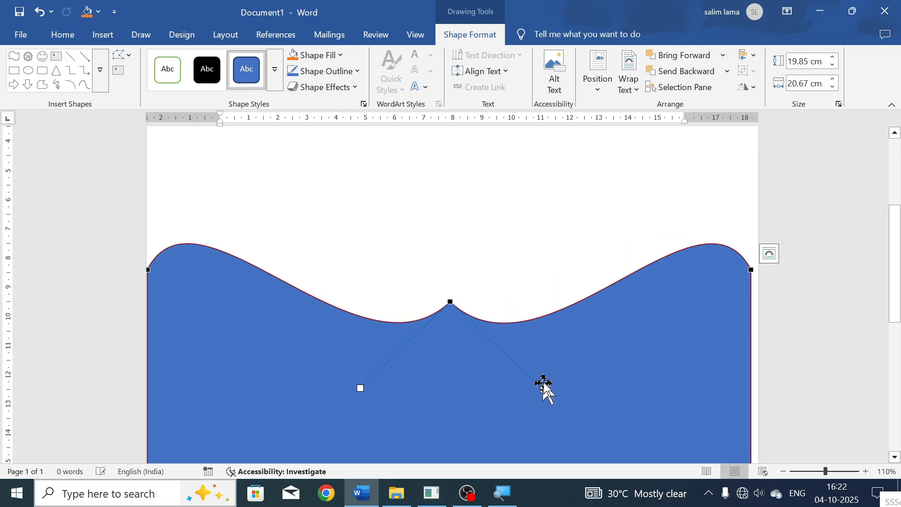
scroll(572, 344, "down", 3)
scroll(570, 340, "down", 4, "ctrl")
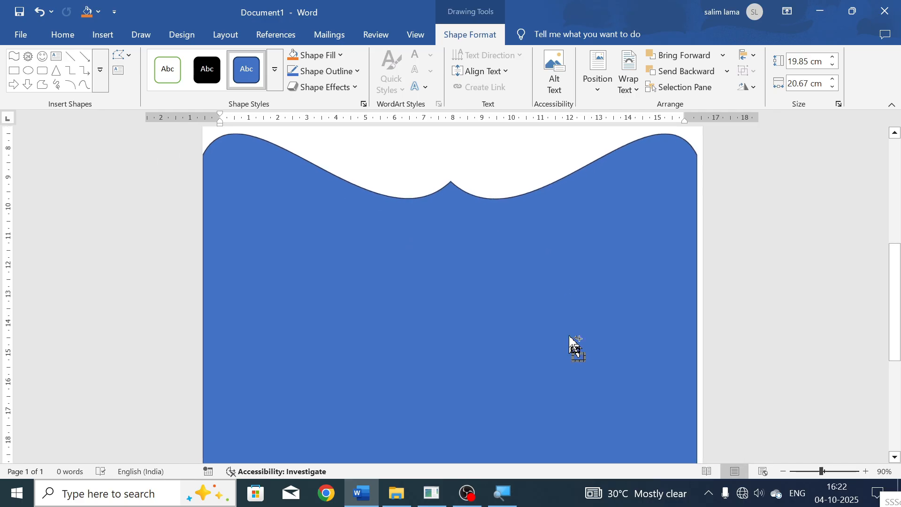
scroll(570, 282, "up", 2)
scroll(569, 280, "down", 1, "ctrl")
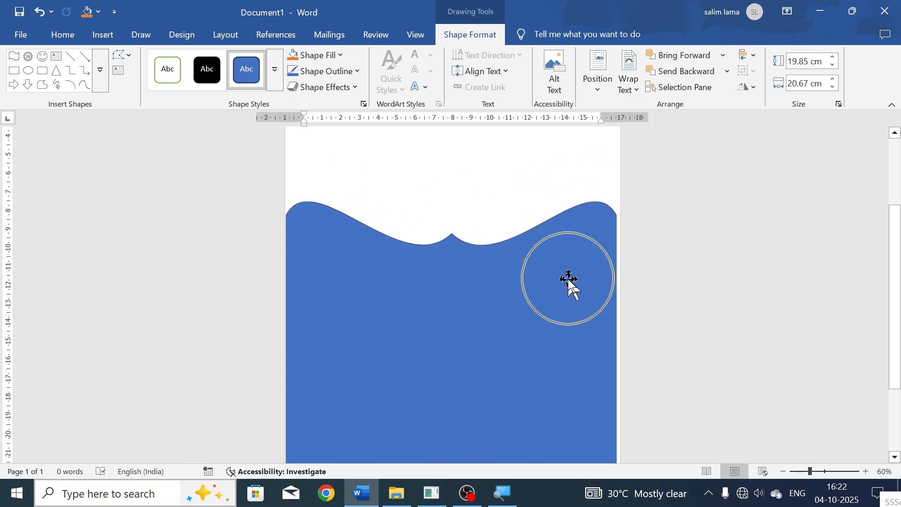
Step: Fill the curved shape with the standard dark red and remove its outline
left_click(692, 282)
left_click(603, 324)
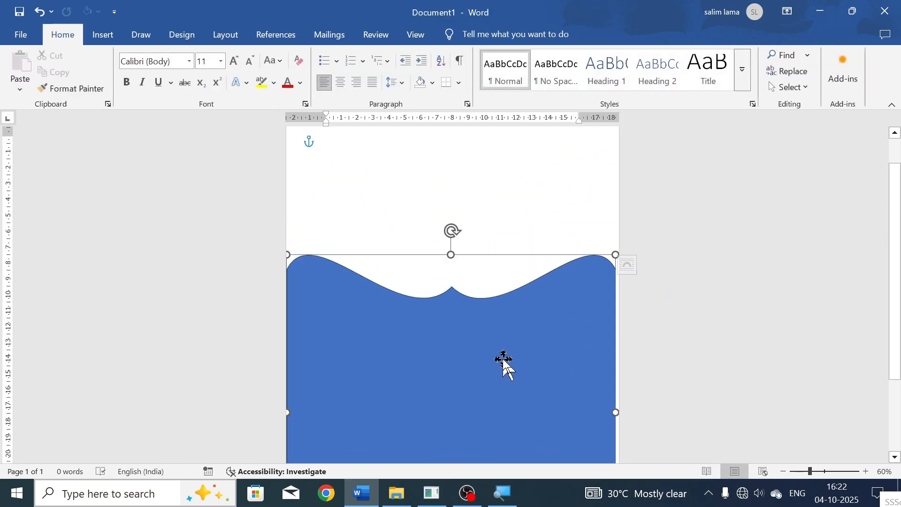
left_click(473, 37)
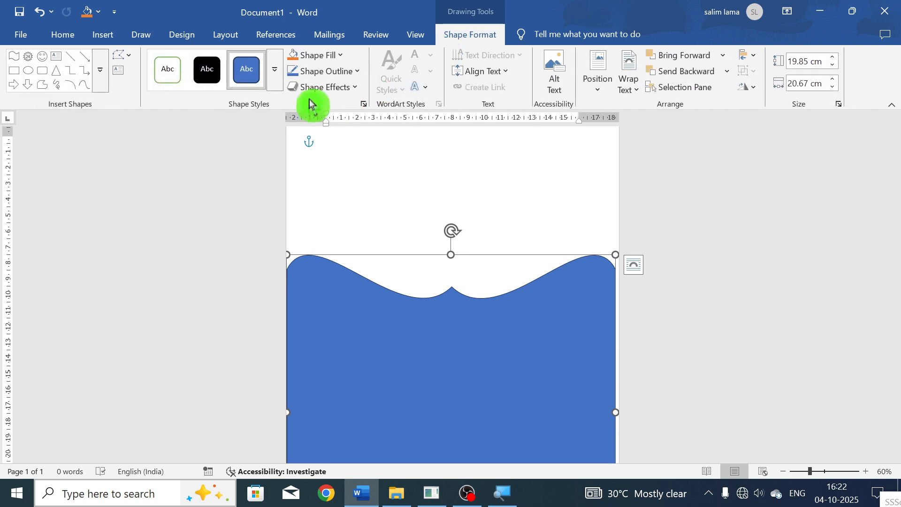
left_click(332, 56)
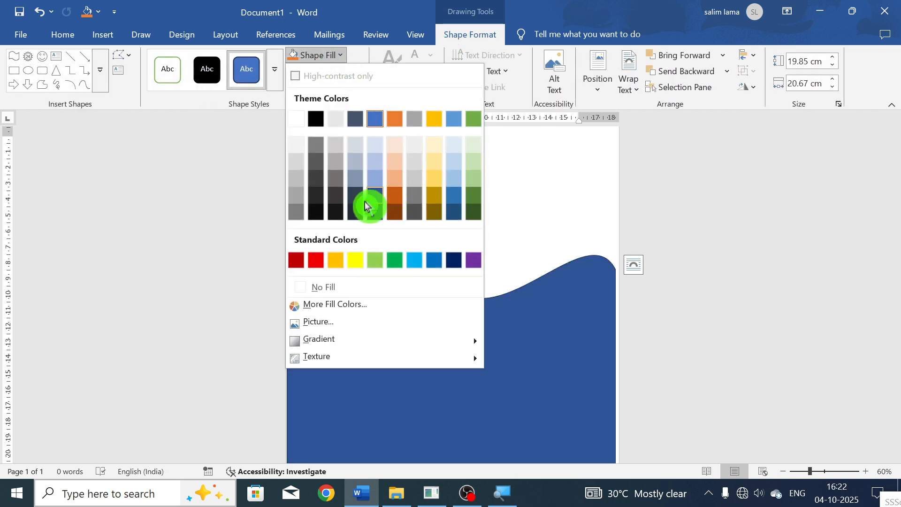
left_click(303, 261)
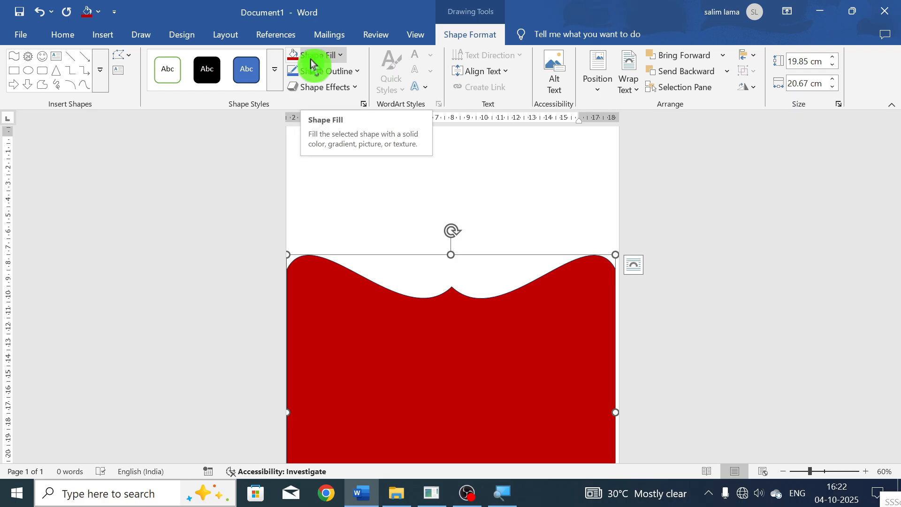
left_click(322, 72)
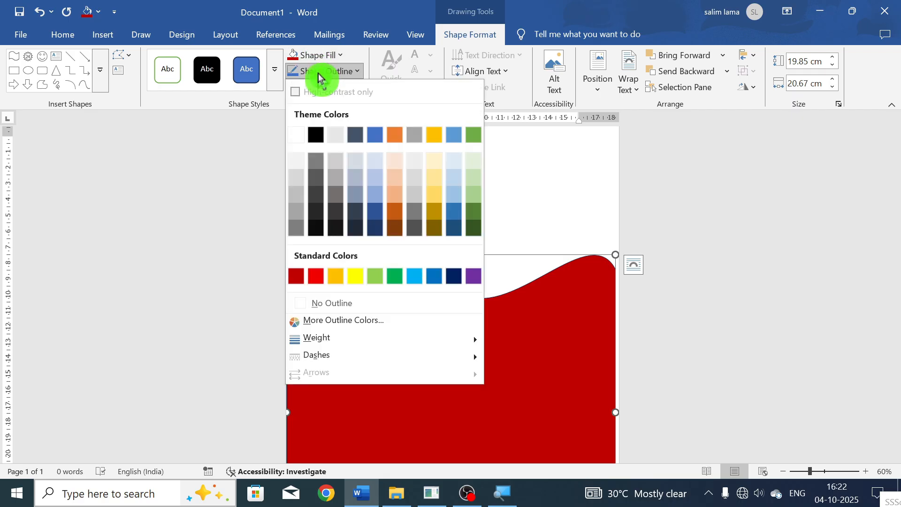
left_click(354, 304)
Step: Shift the red shape to the page's left edge and enlarge it to about 21.47 by 22.15 cm to span the page width
scroll(658, 244, "down", 1)
left_click_drag(484, 363, 475, 362)
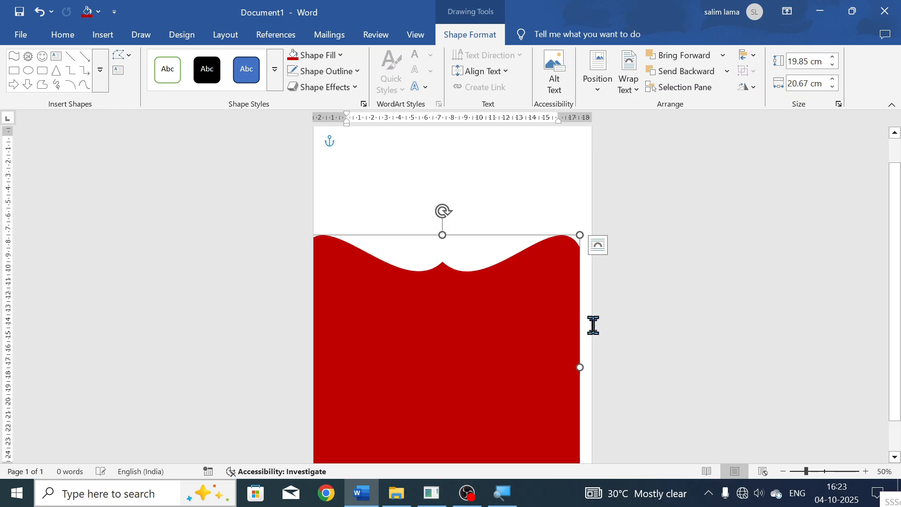
scroll(593, 324, "down", 2)
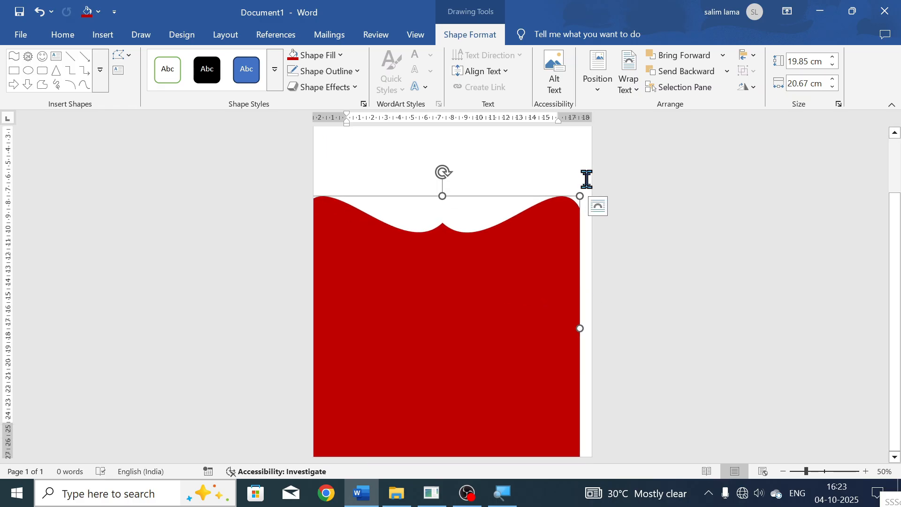
left_click_drag(577, 196, 600, 175)
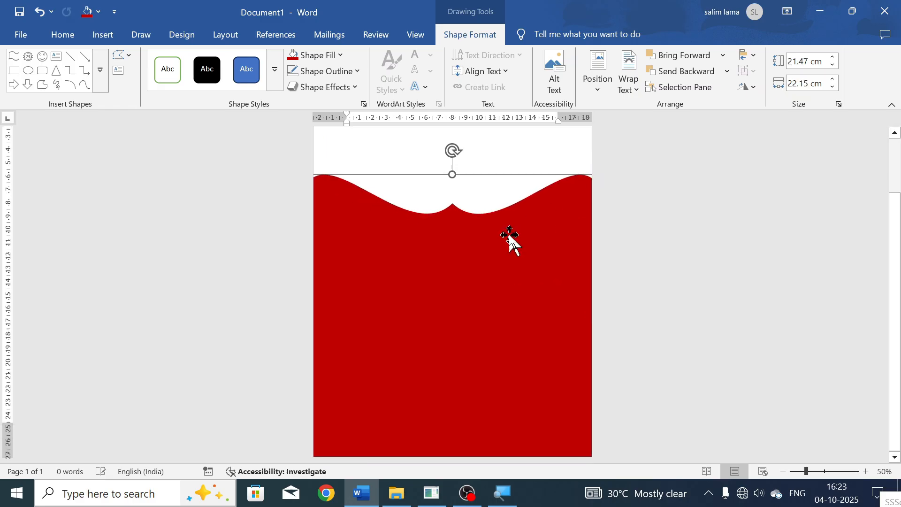
Step: Duplicate the red shape, place the copy slightly higher, and fill the copy with black
scroll(510, 234, "up", 3)
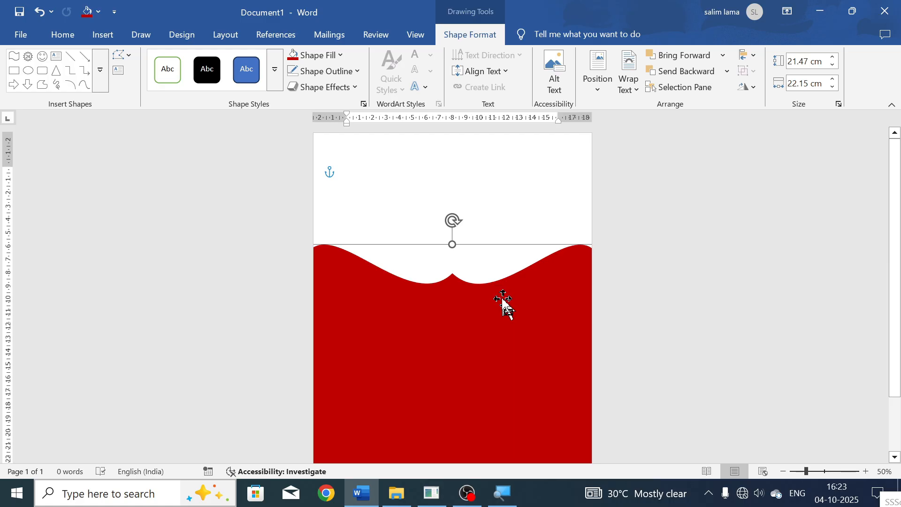
left_click_drag(503, 287, 502, 285)
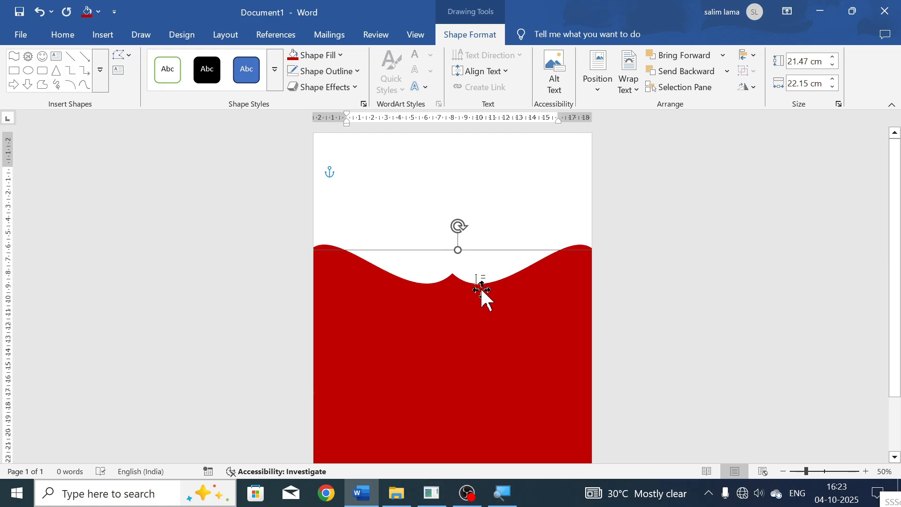
left_click_drag(460, 319, 449, 283)
left_click(333, 55)
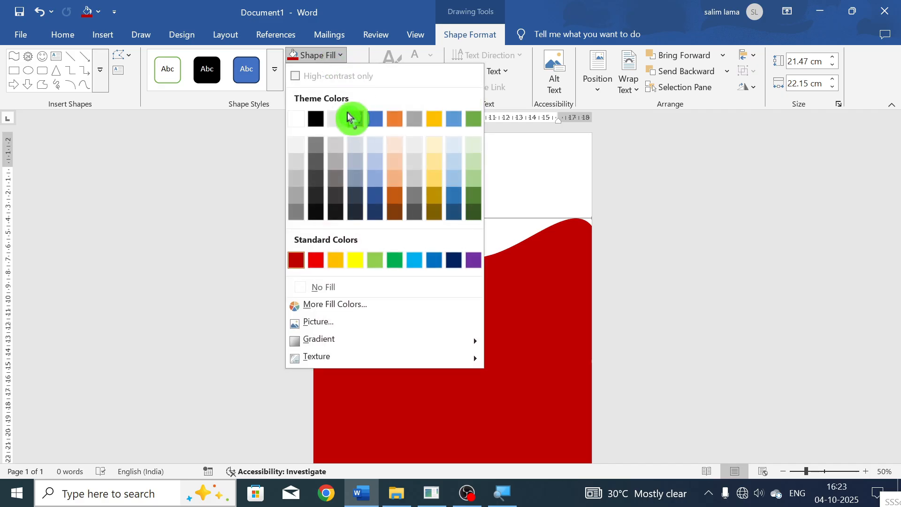
left_click(313, 121)
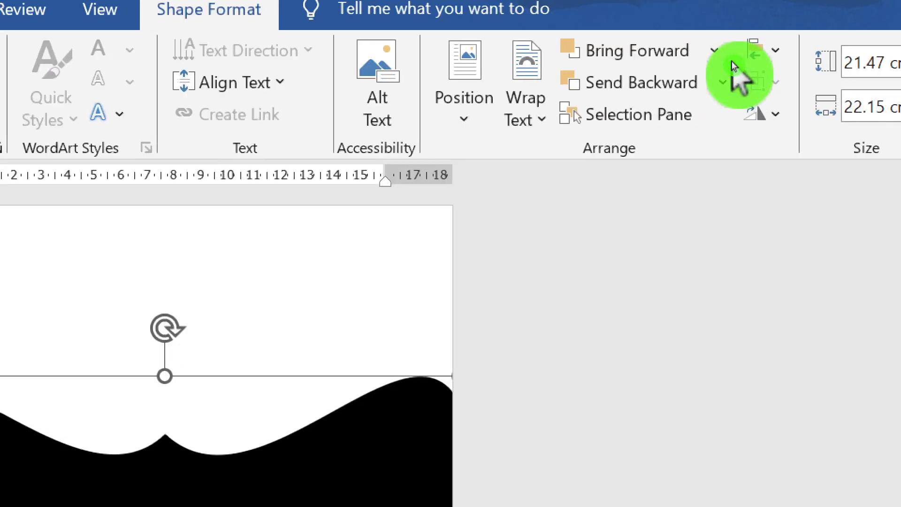
Step: Send the black copy behind the red shape and adjust both vertically so an even black band follows the red shape's curved edge
left_click(705, 75)
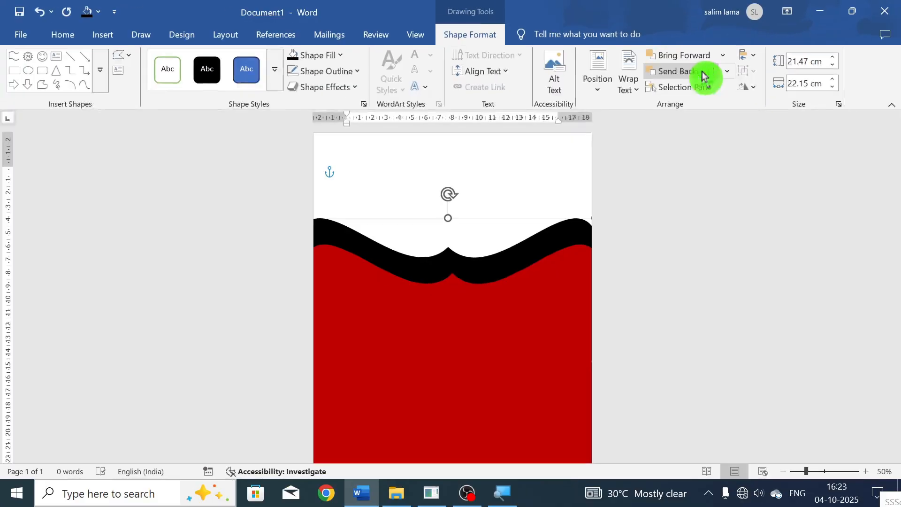
left_click_drag(514, 261, 513, 267)
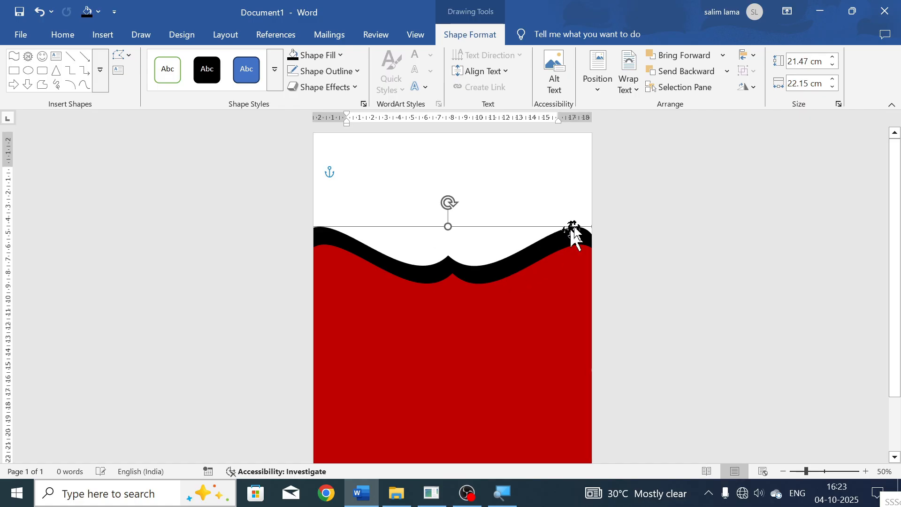
left_click(562, 207)
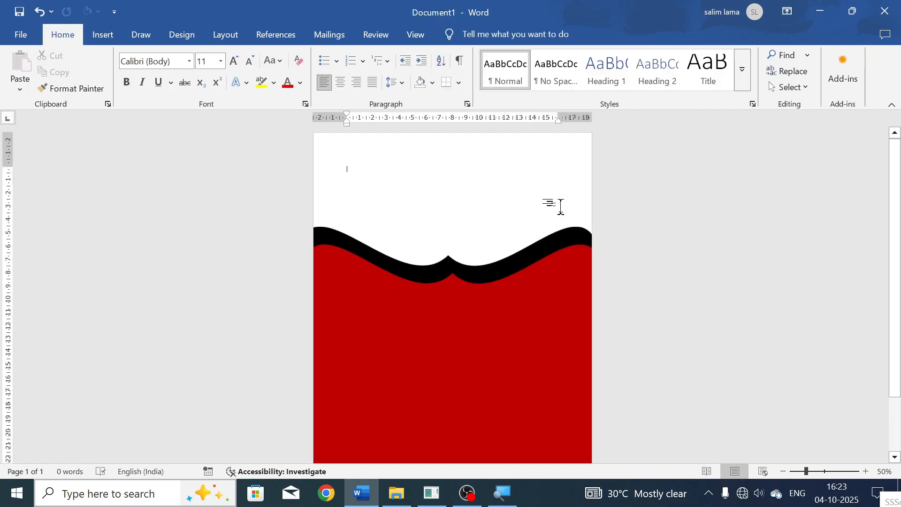
left_click(509, 334)
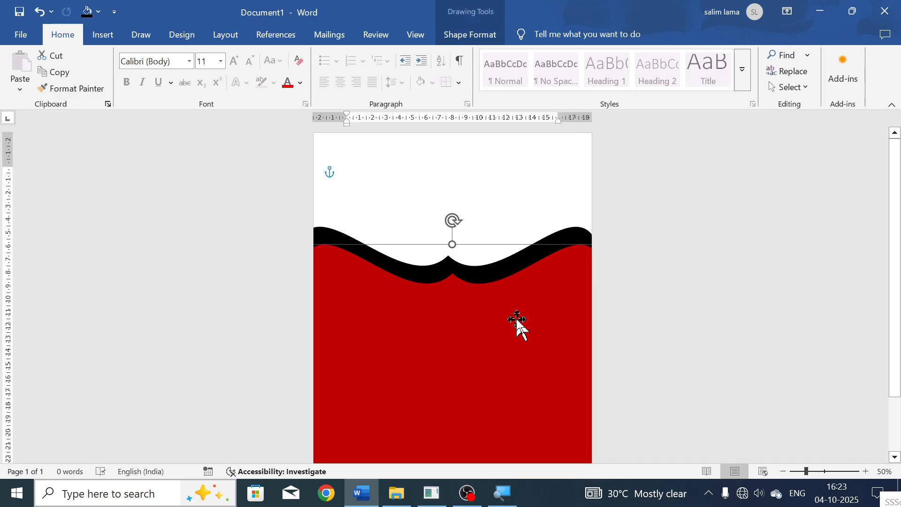
key("Up")
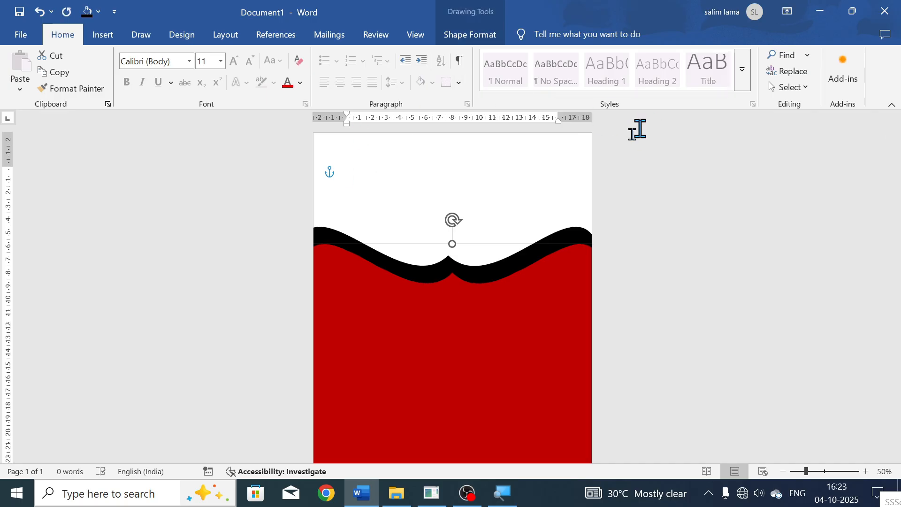
Step: Draw a right triangle about 11.08 by 11.57 cm, rotate it, and place it over the page's upper right corner
left_click(114, 42)
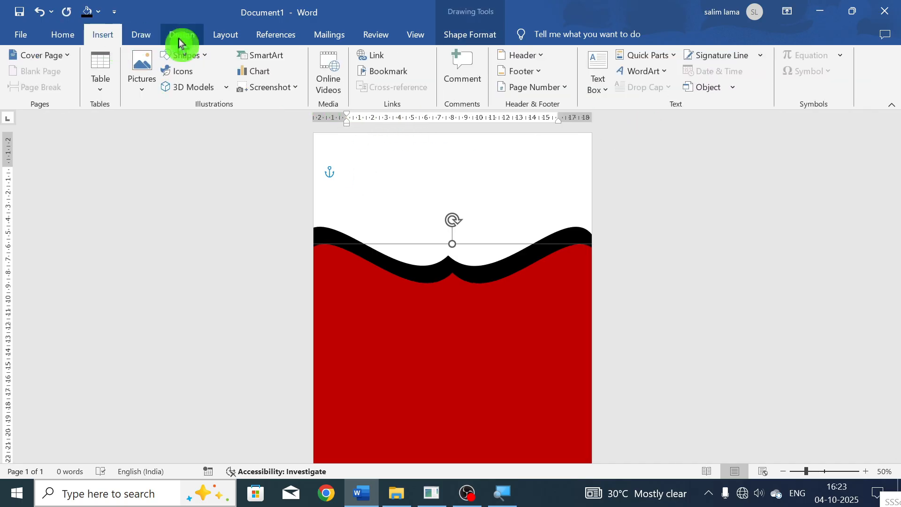
left_click(197, 60)
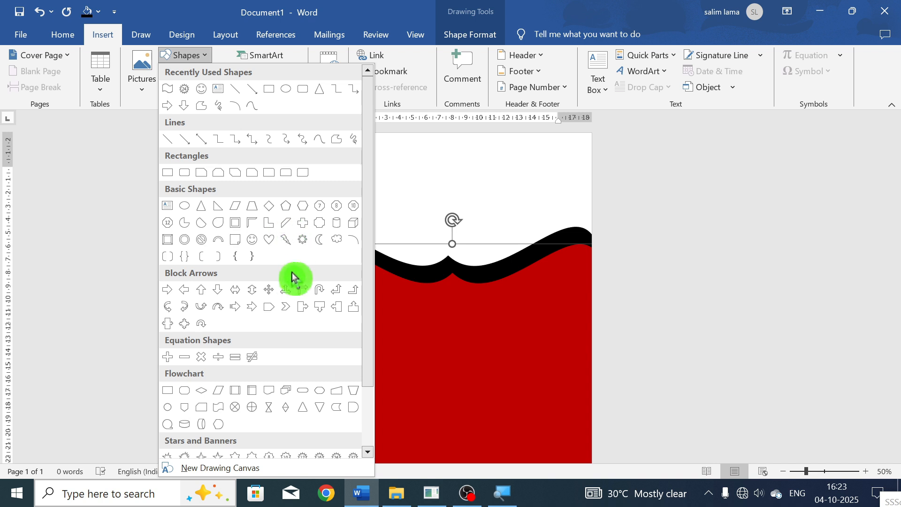
scroll(314, 261, "down", 1)
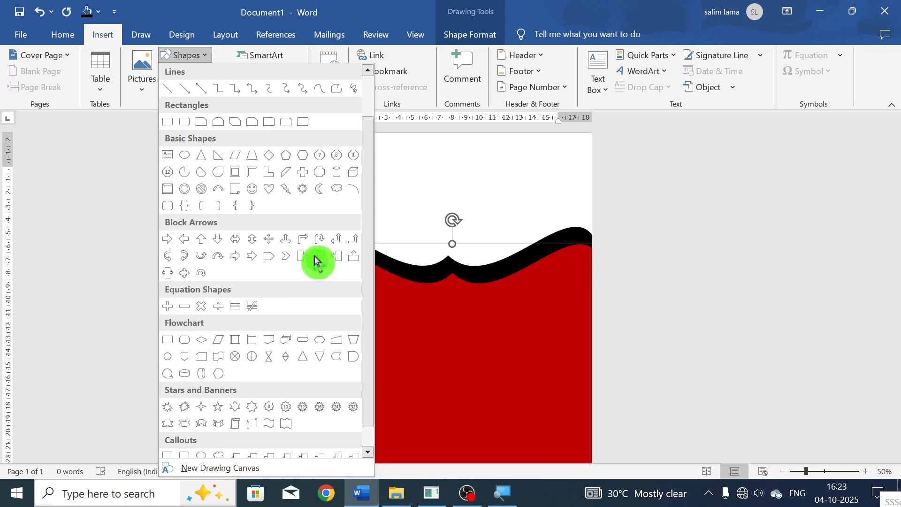
left_click(209, 200)
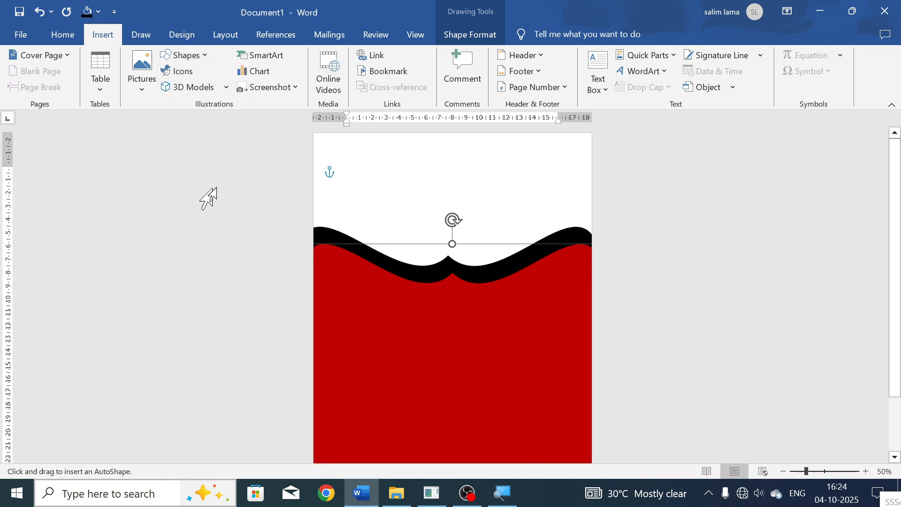
mouse_move(342, 142)
left_mouse_down()
mouse_move(465, 221)
mouse_move(455, 252)
mouse_move(497, 290)
left_mouse_up()
left_click_drag(483, 153, 679, 194)
left_click_drag(436, 230, 578, 176)
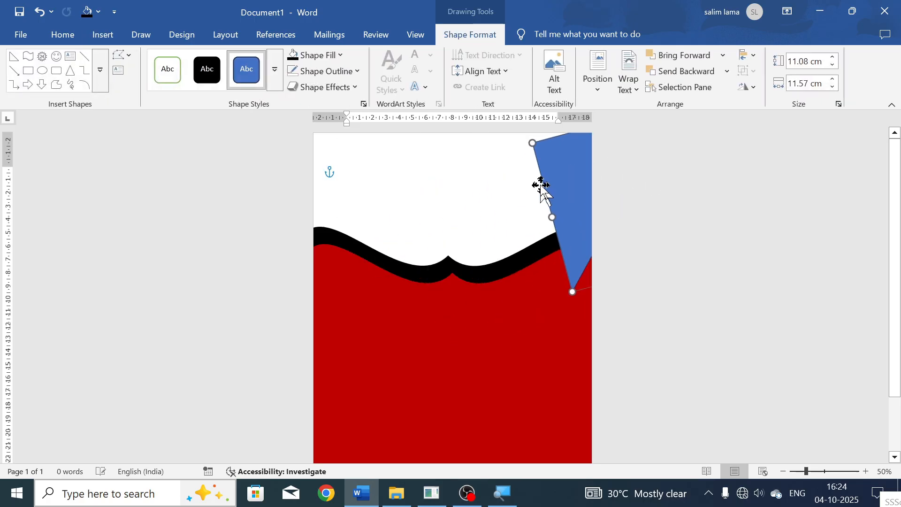
Step: Stretch the triangle down the page's right edge to about 12.13 by 19.53 cm and fill it with dark blue
left_click_drag(575, 292, 591, 397)
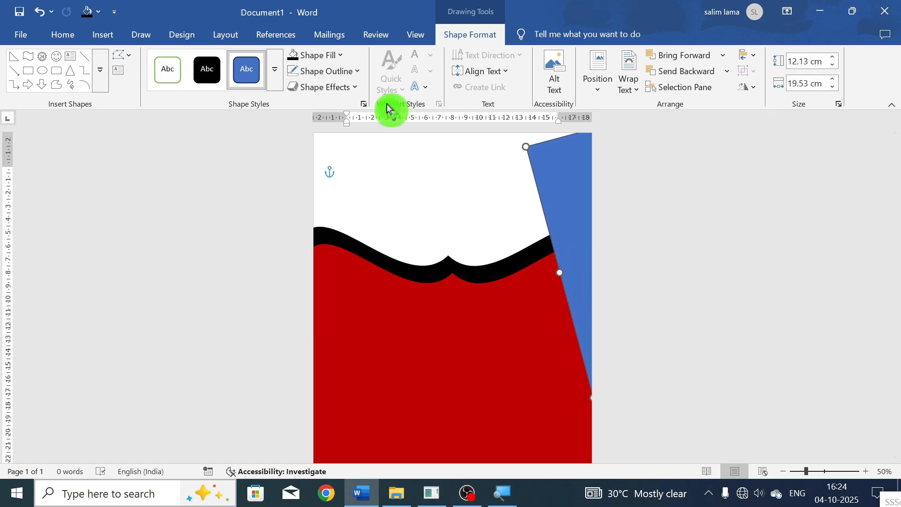
left_click(334, 56)
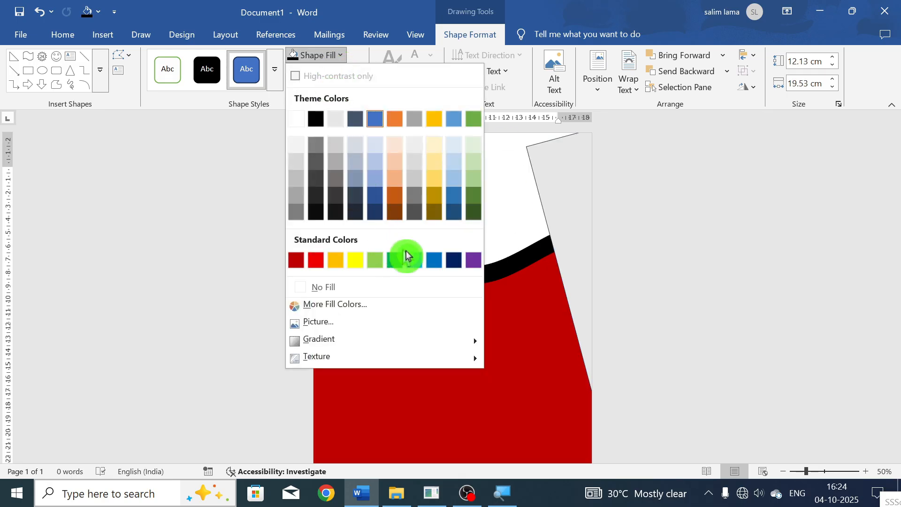
left_click(453, 261)
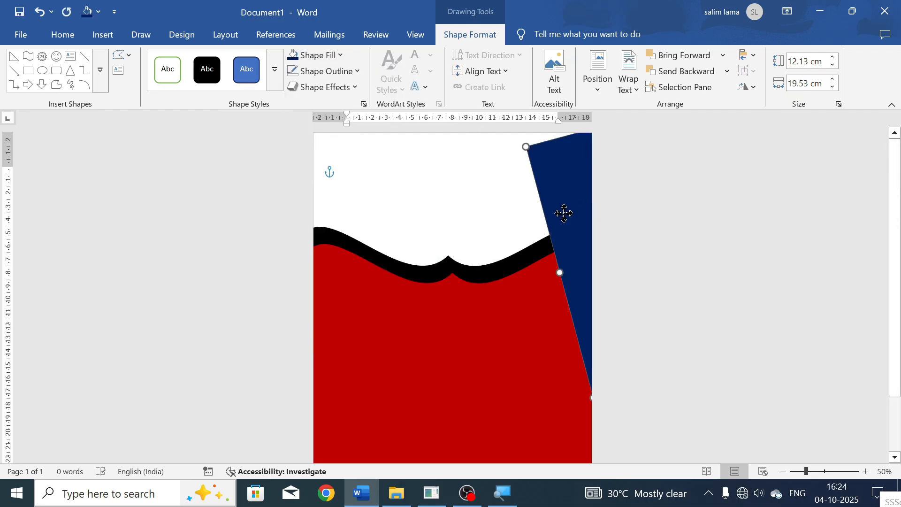
Step: Duplicate the dark blue triangle, flip the copy horizontally, and position it at the page's left edge to mirror the original
mouse_move(565, 216)
left_mouse_down()
mouse_move(343, 207)
mouse_move(305, 215)
mouse_move(300, 224)
mouse_move(333, 258)
left_mouse_up()
left_click_drag(398, 234, 406, 214)
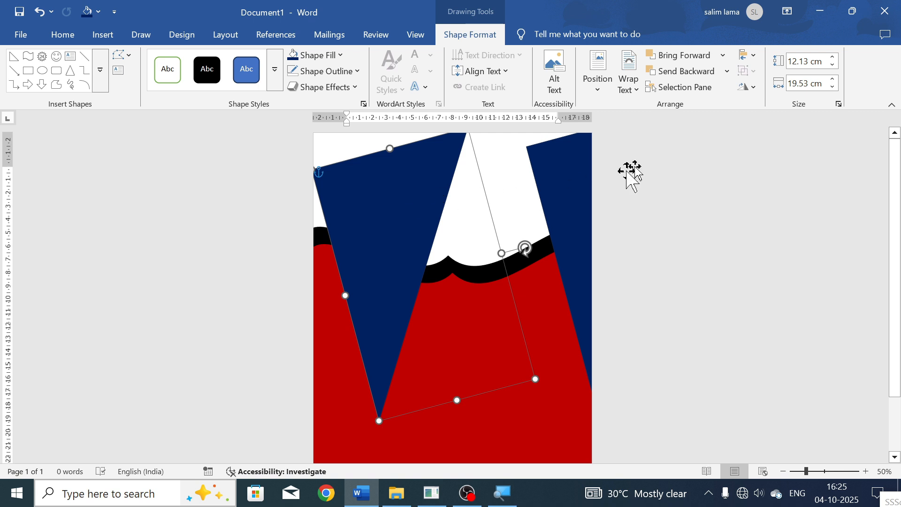
left_click(744, 90)
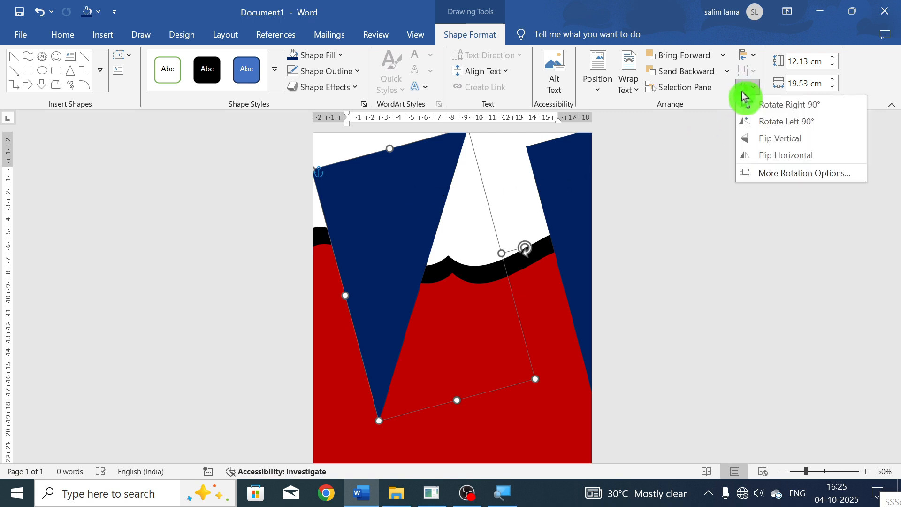
left_click(804, 160)
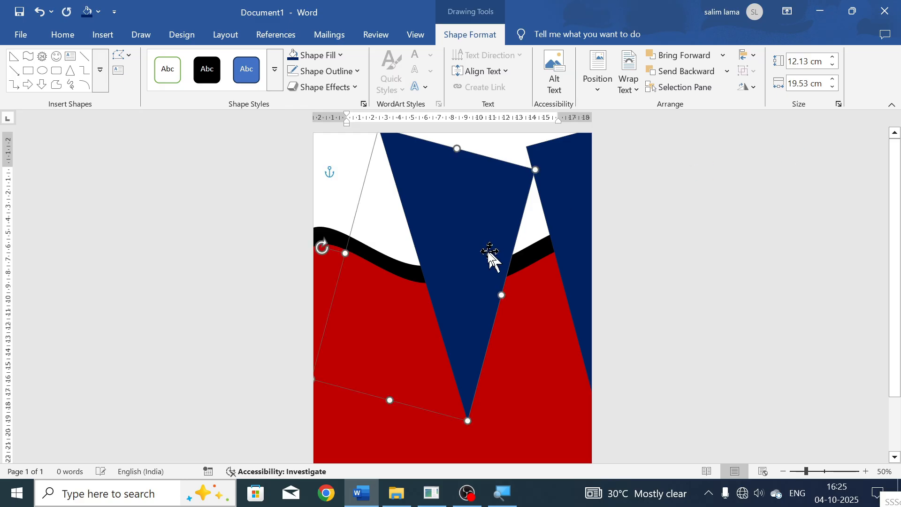
left_click_drag(491, 255, 317, 237)
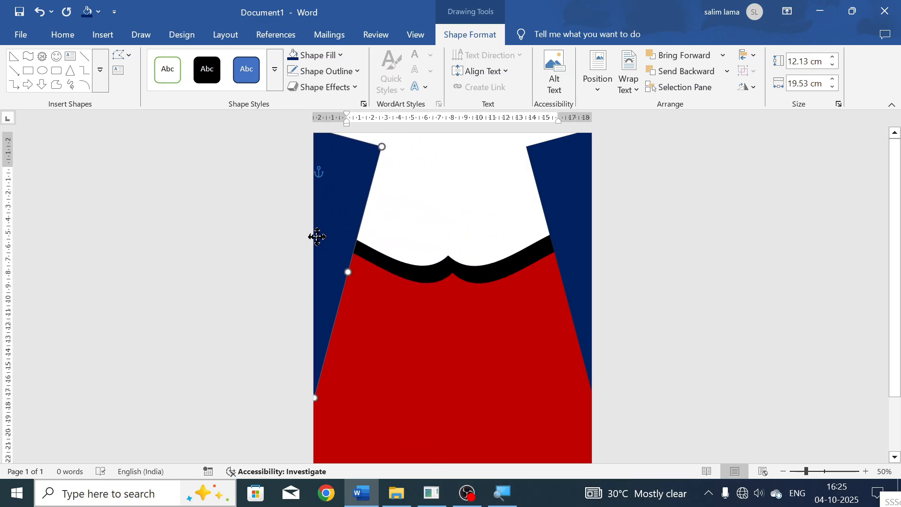
left_click(723, 157)
scroll(603, 191, "down", 1)
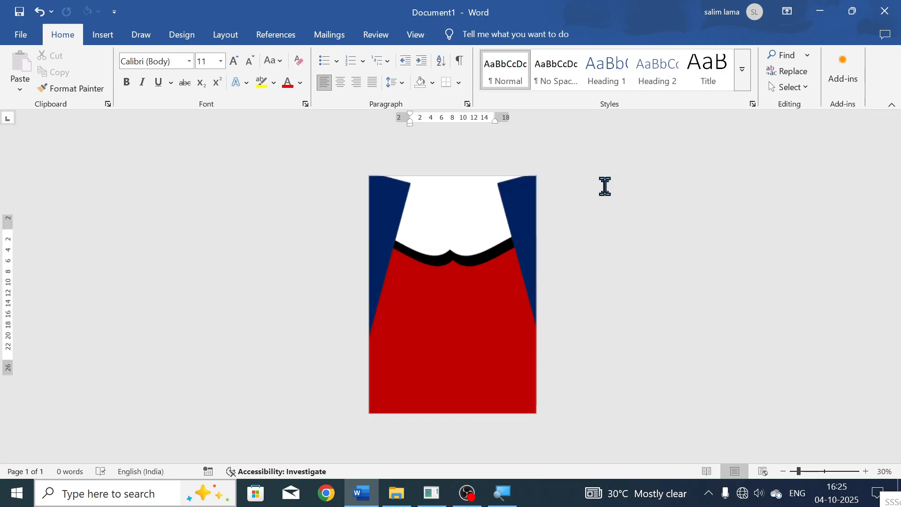
scroll(500, 181, "up", 2)
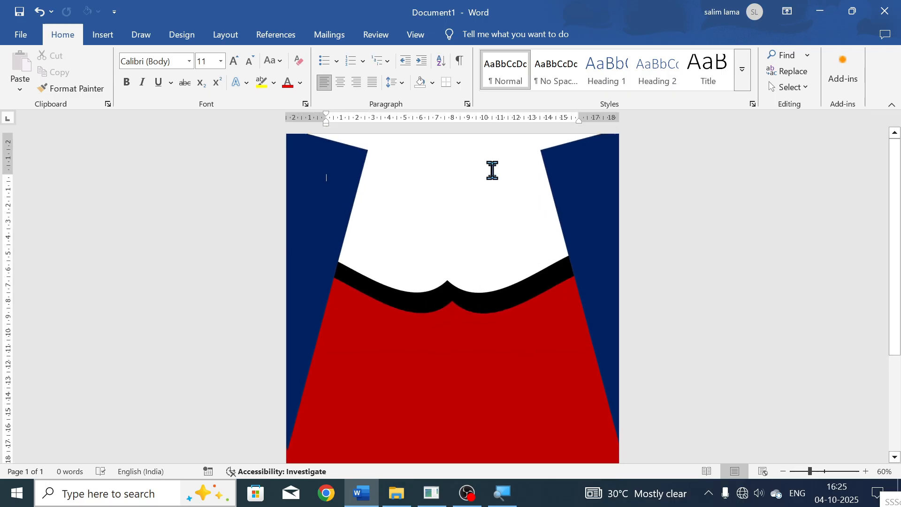
Step: Draw a rectangle about 4.08 by 20.35 cm across the page and align it with the page's top edge
left_click(100, 34)
left_click(184, 55)
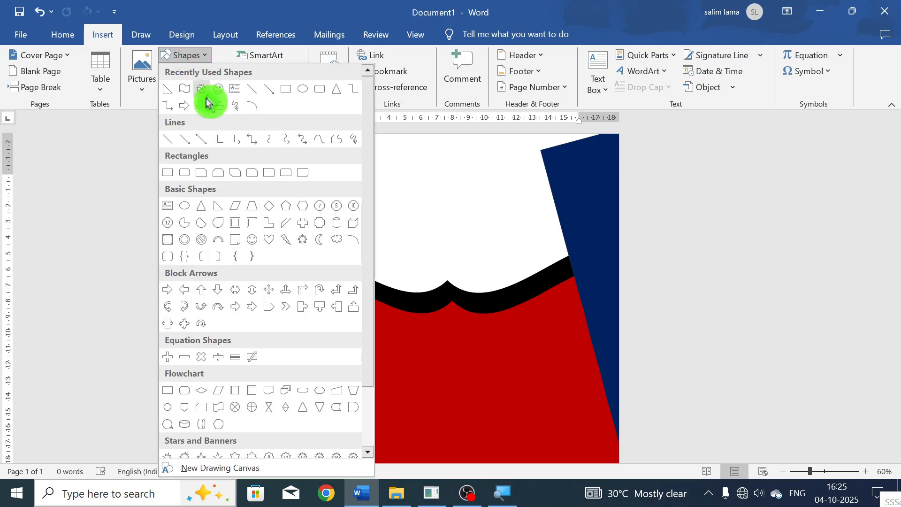
left_click(166, 174)
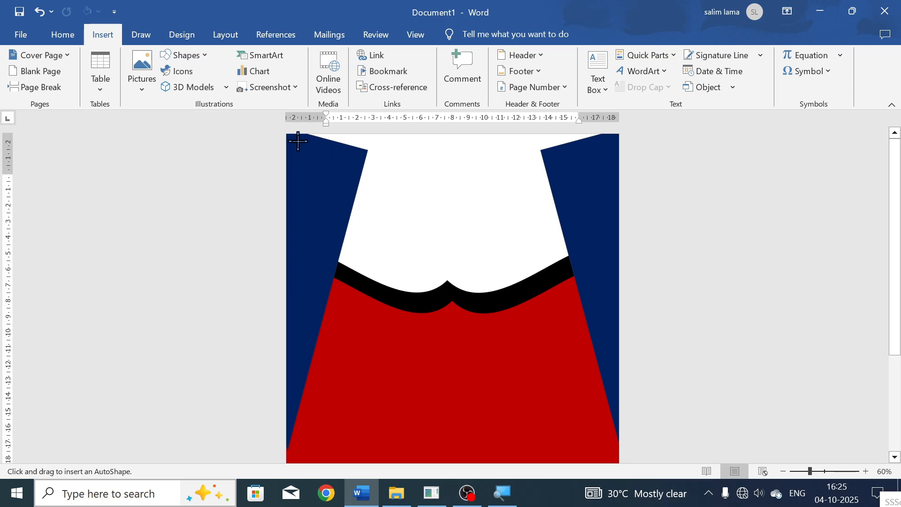
mouse_move(298, 140)
left_mouse_down()
mouse_move(413, 177)
mouse_move(626, 213)
mouse_move(619, 204)
left_mouse_up()
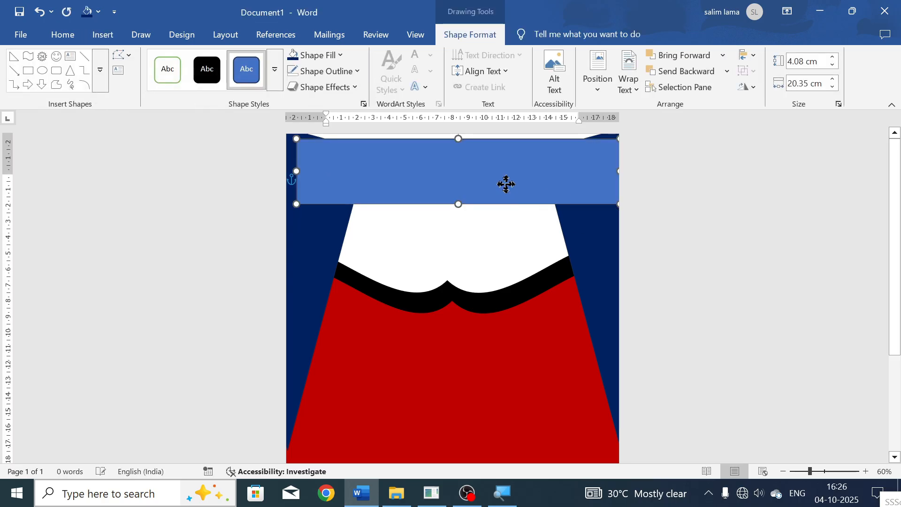
left_click_drag(505, 183, 503, 179)
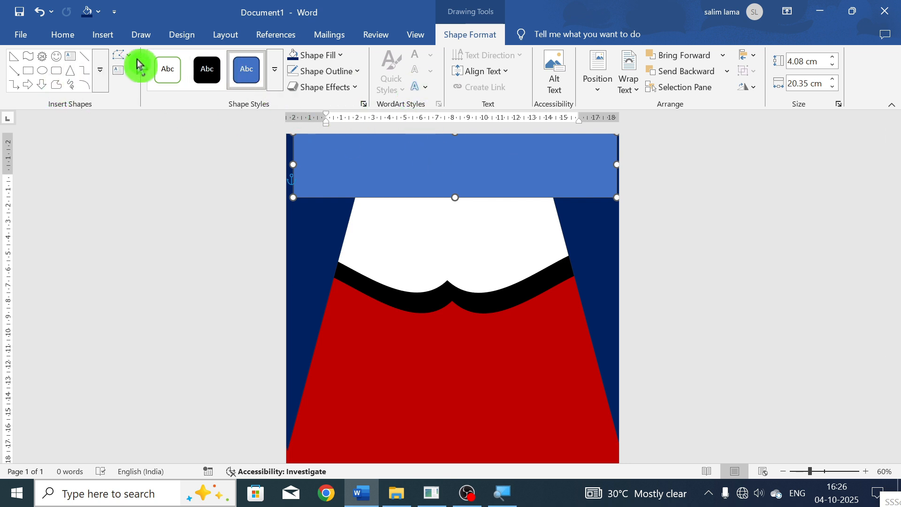
Step: Edit the top rectangle's points, pulling its lower edge down at two places until the shape is about 5.4 cm tall
right_click(392, 145)
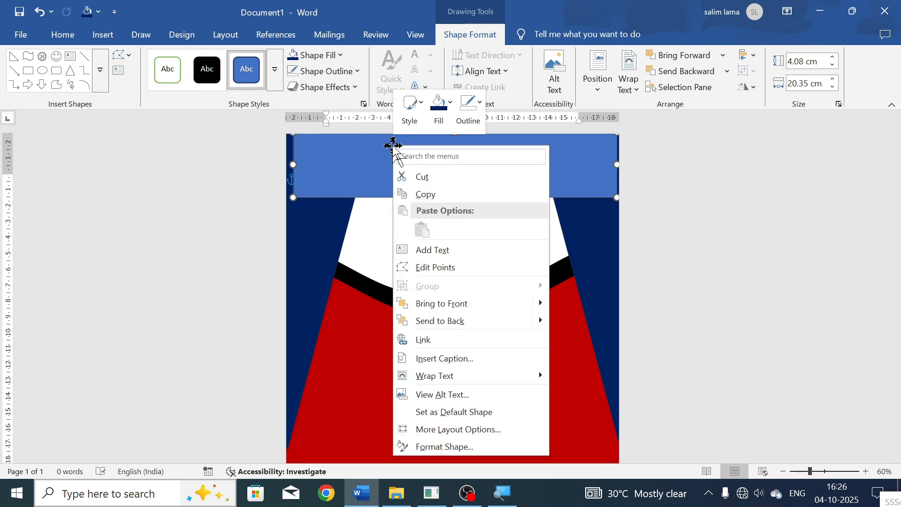
left_click(519, 267)
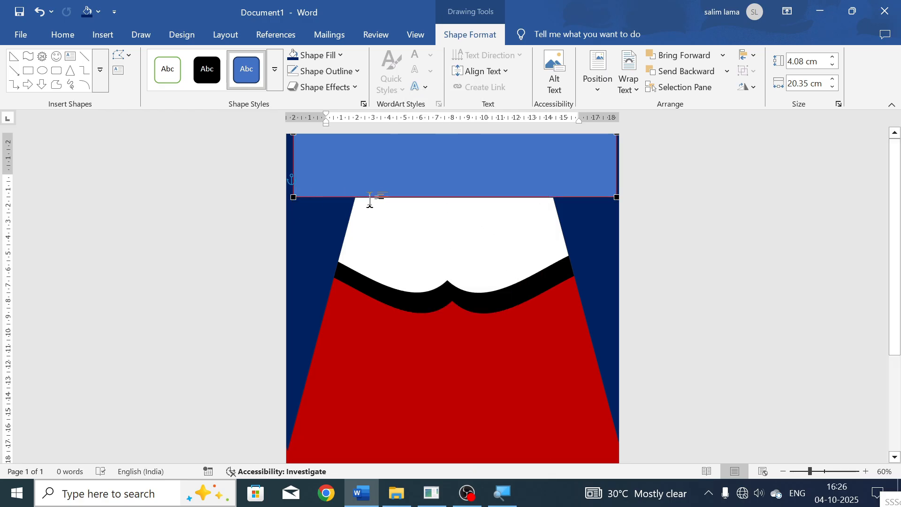
left_click_drag(353, 197, 349, 218)
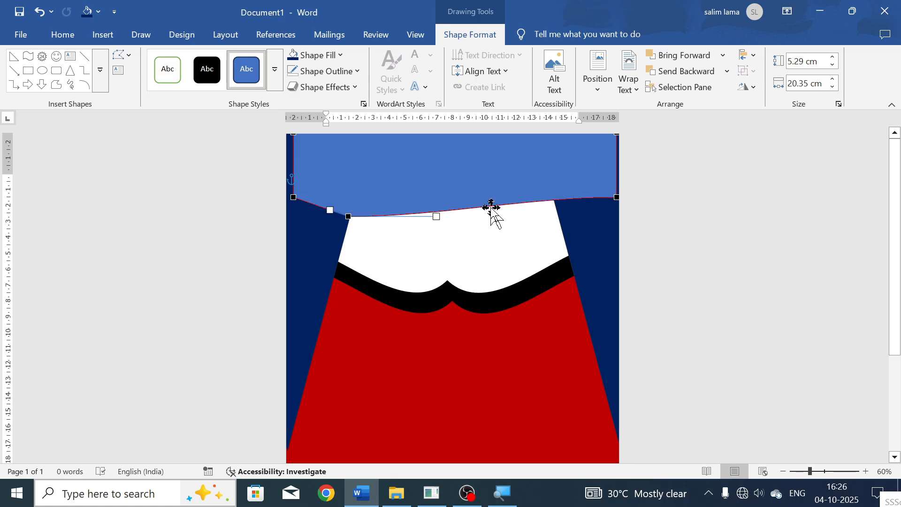
left_click_drag(491, 206, 492, 216)
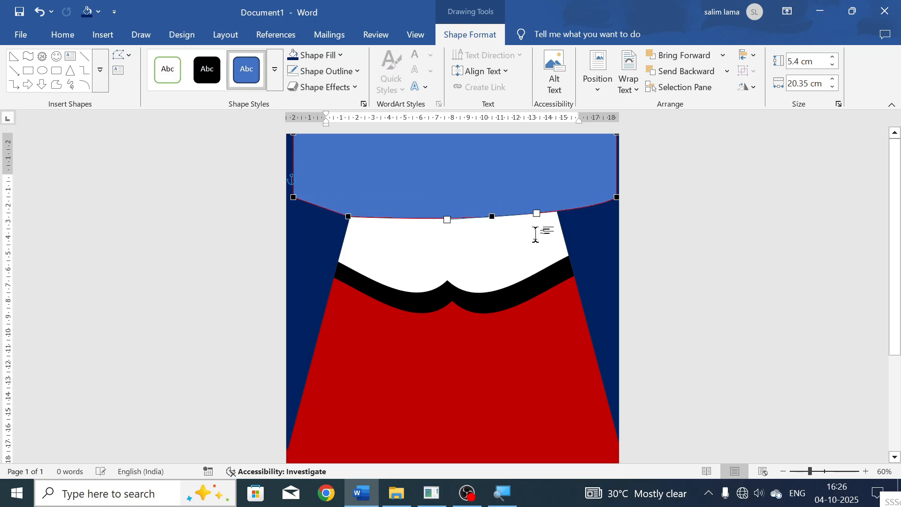
left_click(572, 214)
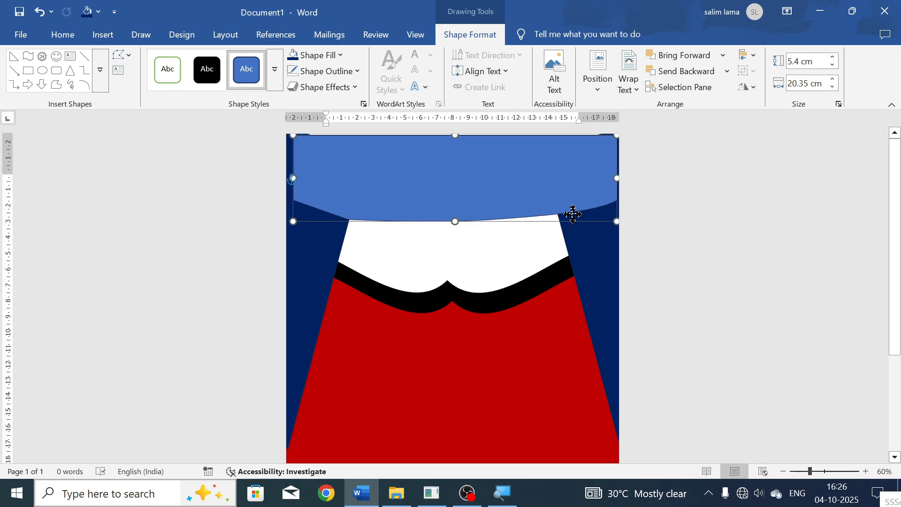
Step: Reshape the blue rectangle's lower edge into waves by moving its points and bending the curves over the left and middle parts
right_click(499, 206)
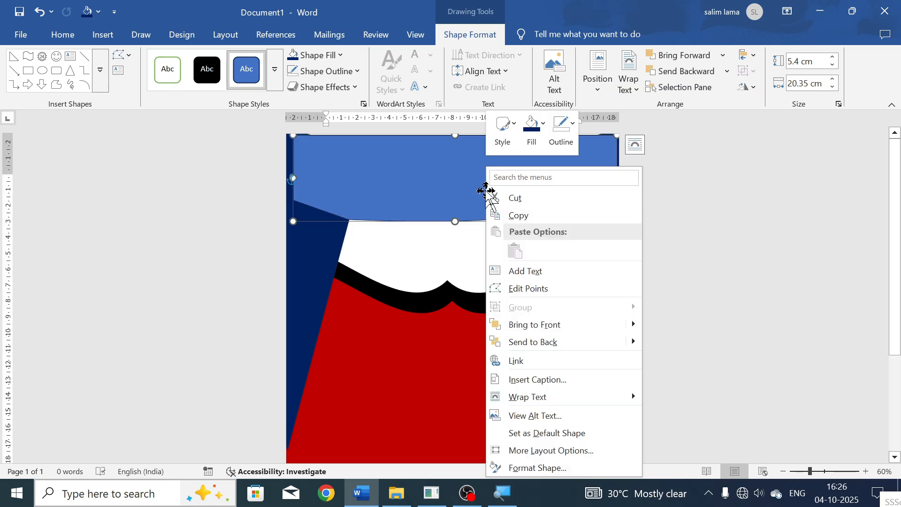
left_click(555, 286)
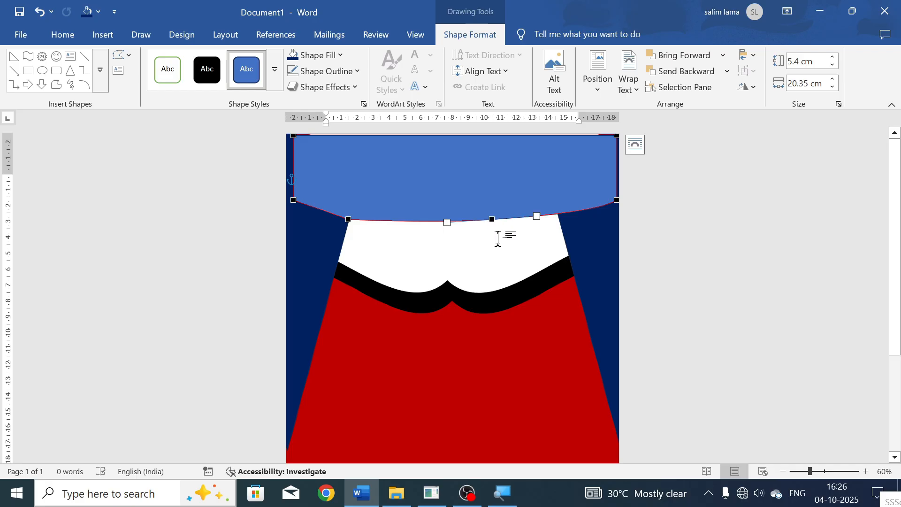
left_click_drag(446, 220, 447, 176)
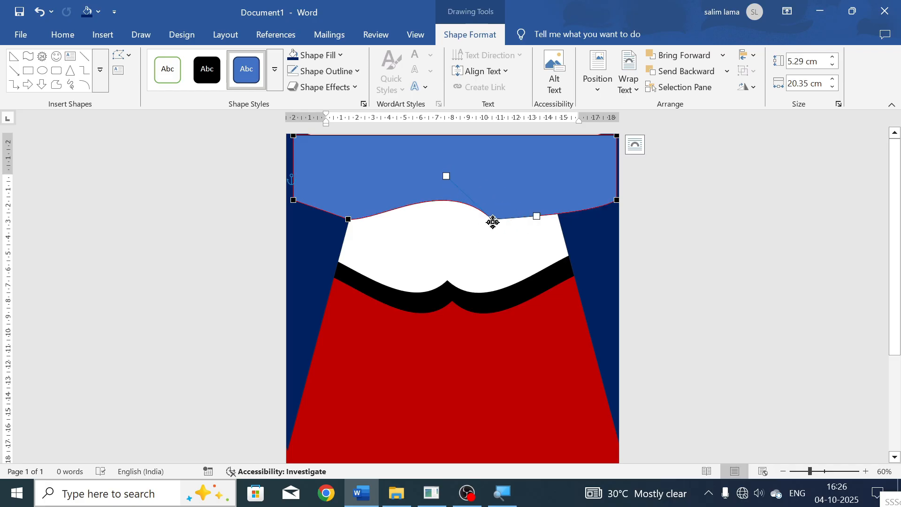
left_click_drag(493, 222, 550, 252)
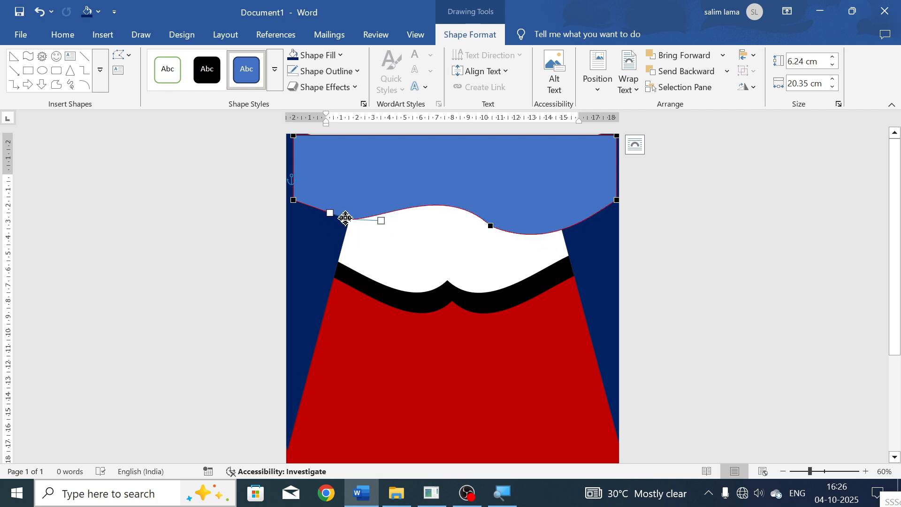
left_click_drag(381, 222, 400, 255)
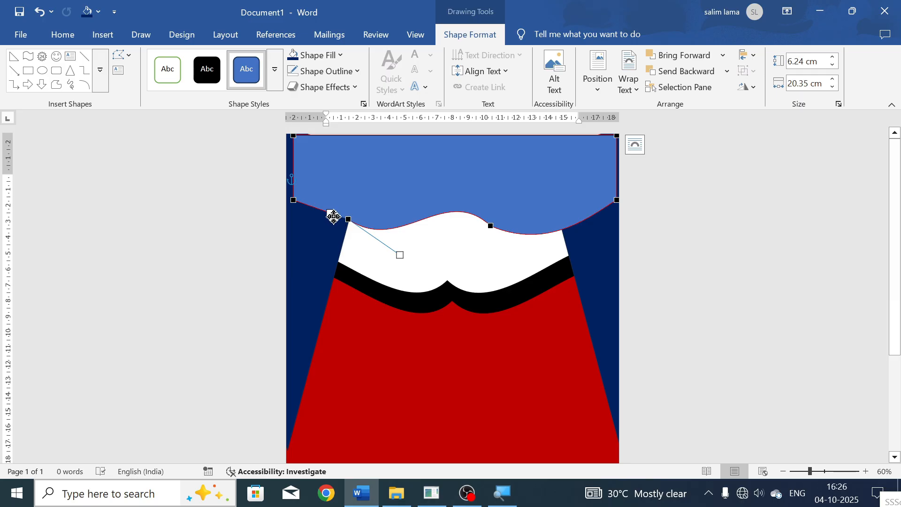
left_click_drag(332, 217, 314, 239)
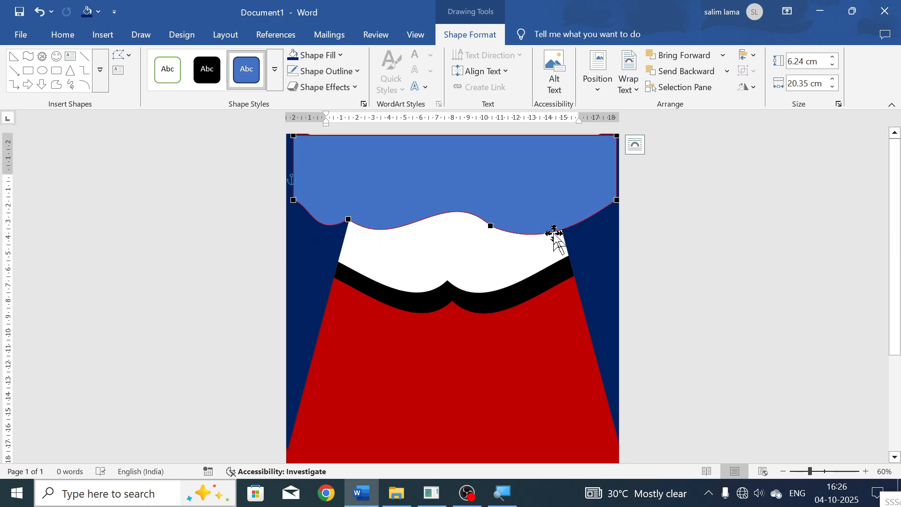
Step: Add a smaller wave near the right end of the blue shape's lower edge and stretch the shape to about 6.17 by 20.7 cm
left_click_drag(553, 231, 511, 257)
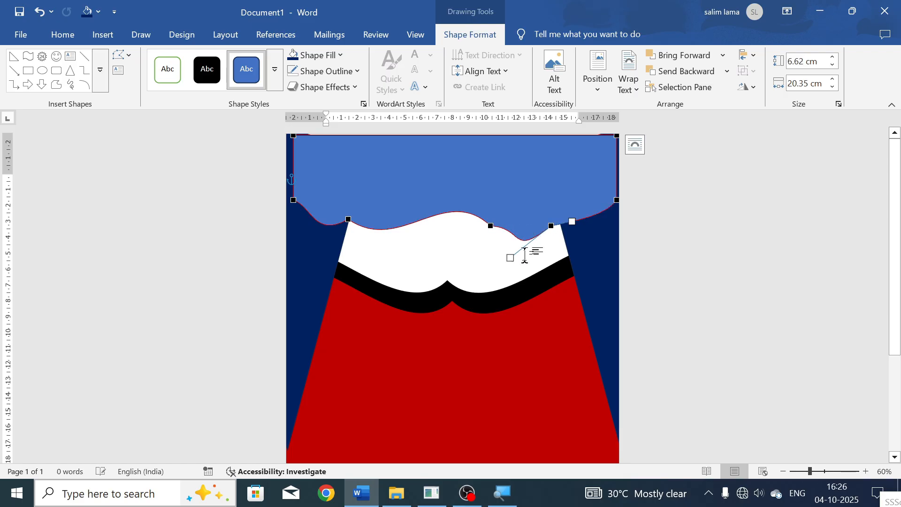
left_click_drag(573, 224, 597, 235)
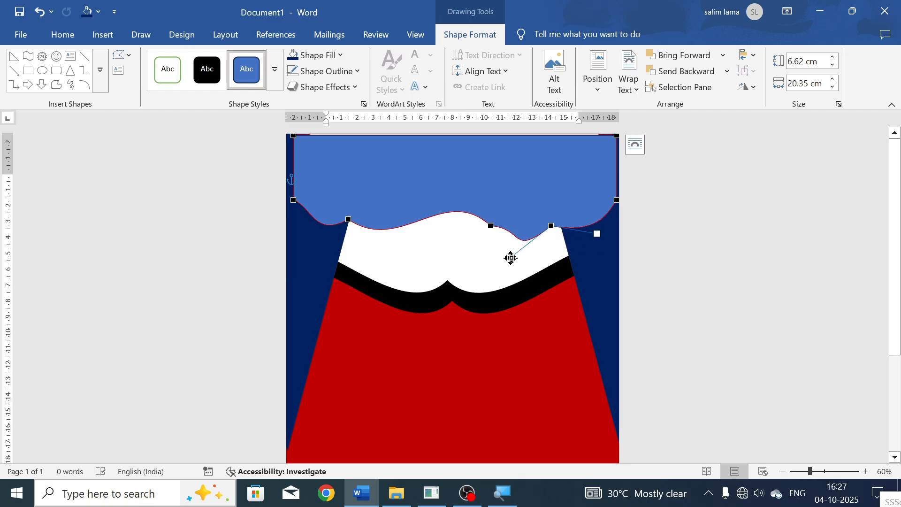
left_click_drag(511, 258, 502, 247)
left_click(678, 214)
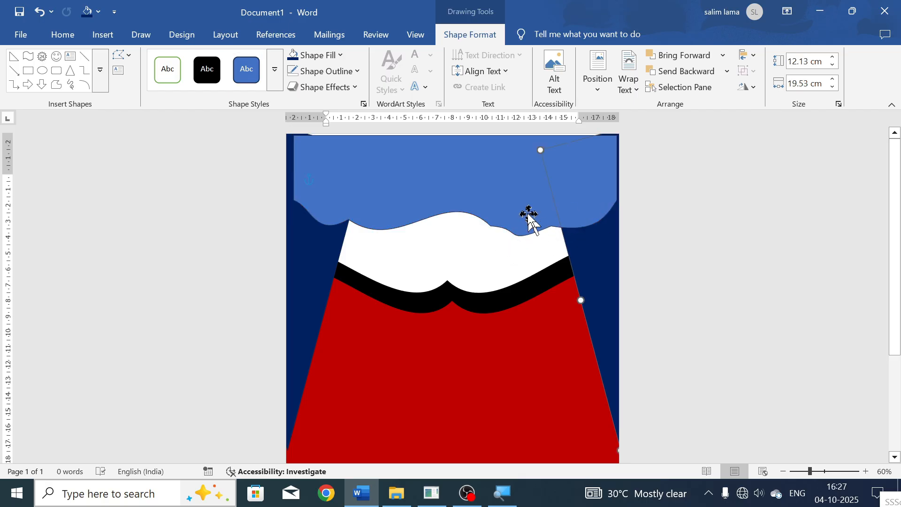
mouse_move(519, 205)
left_mouse_down()
mouse_move(517, 181)
mouse_move(537, 217)
left_mouse_up()
Step: Remove the outline of the wavy shape at the page's top and fill it with orange
left_click(353, 76)
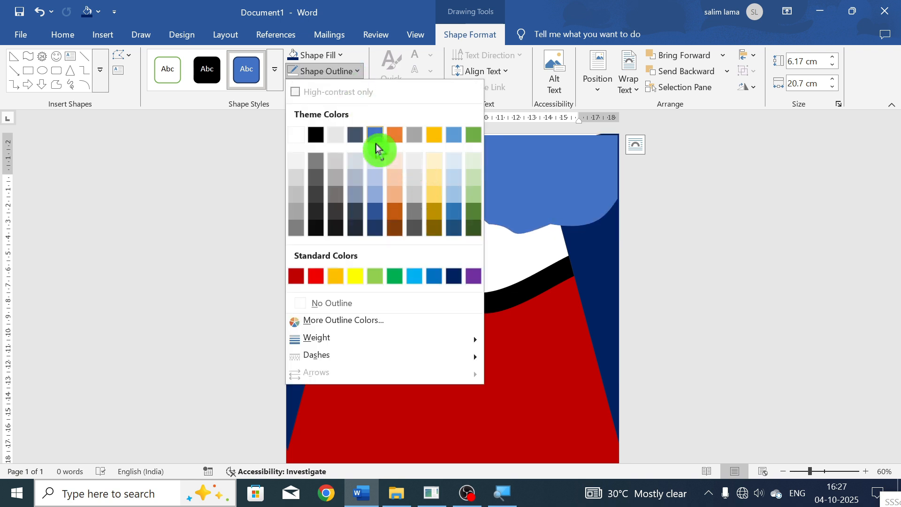
left_click(350, 304)
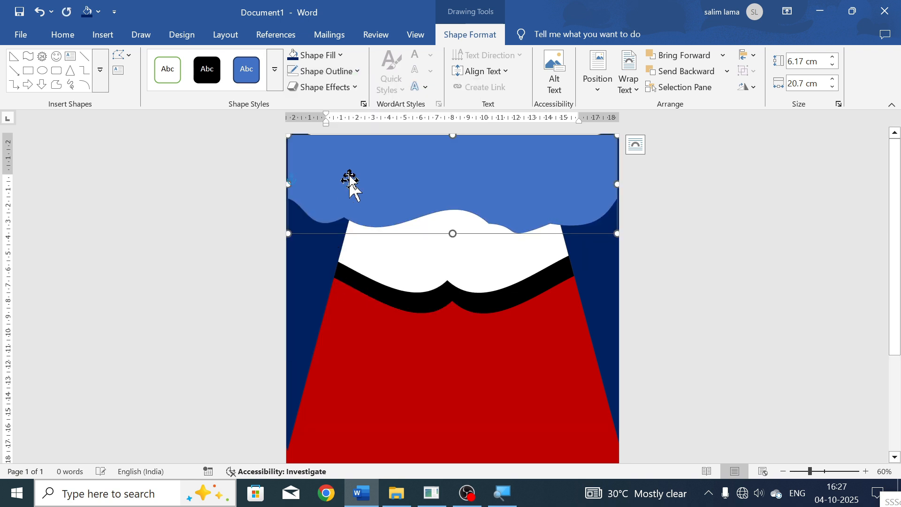
left_click(303, 55)
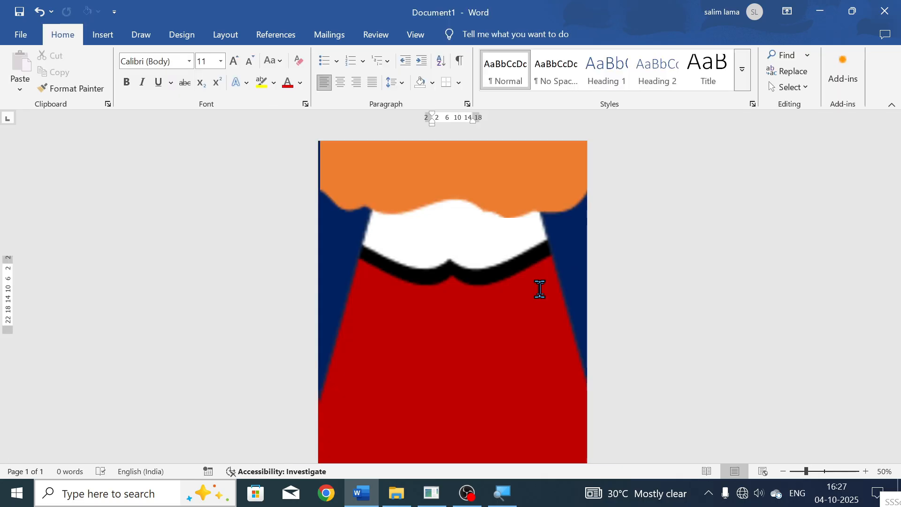
scroll(540, 289, "up", 1)
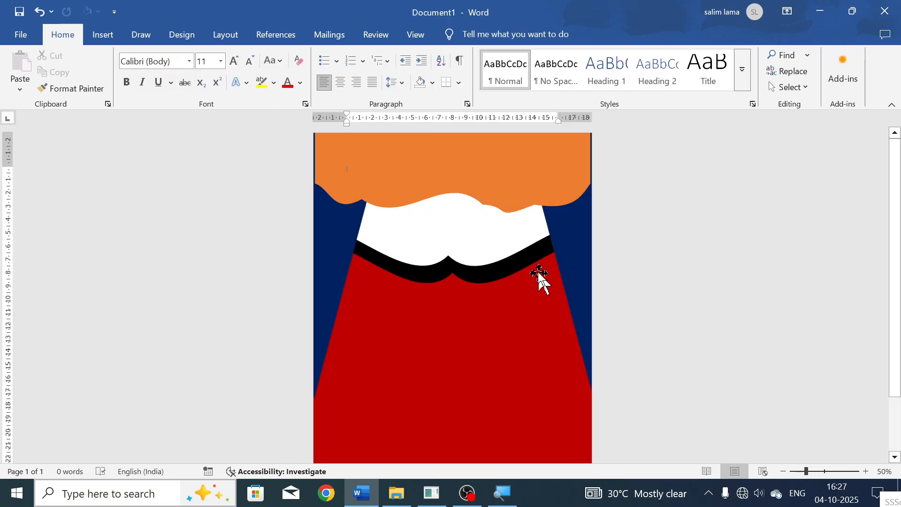
left_click(511, 188)
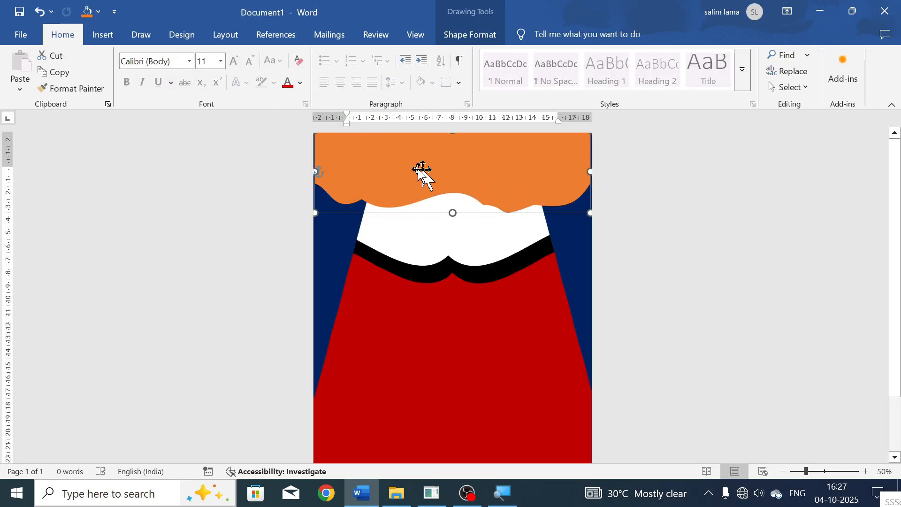